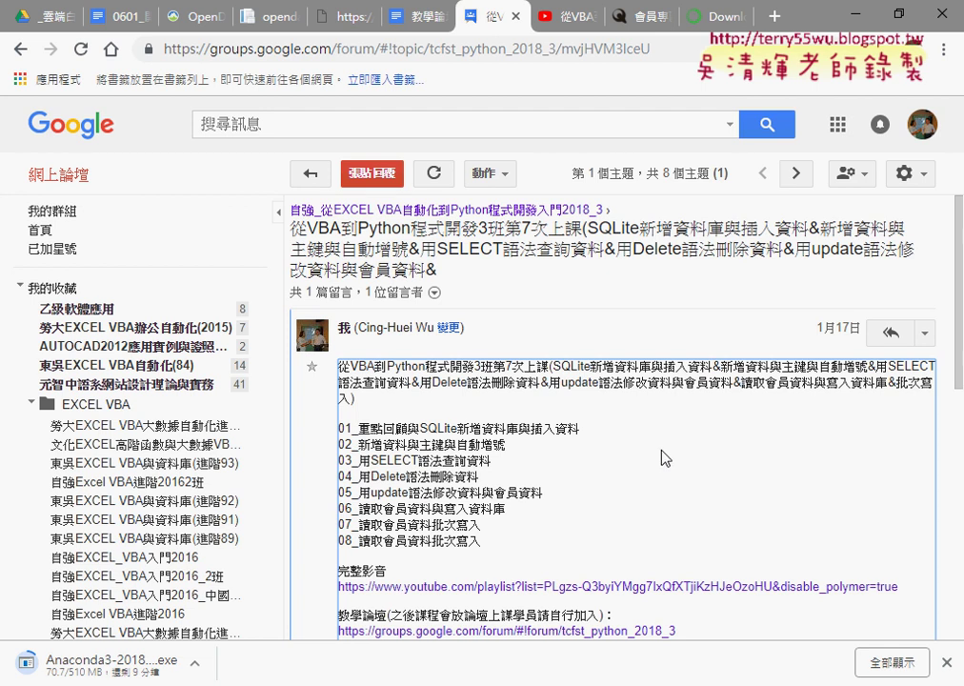
In the forum, open the seventh-lesson topic post and highlight the phrase 'SQLite新增資料庫'.
click(16, 51)
scroll(632, 385, down, 3)
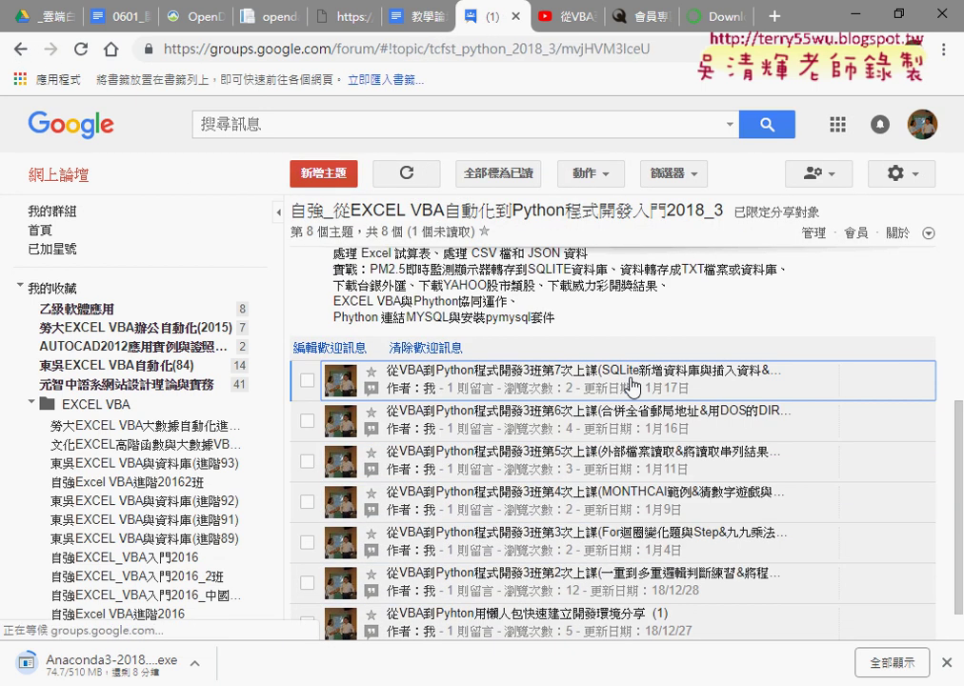
click(632, 385)
scroll(425, 339, down, 1)
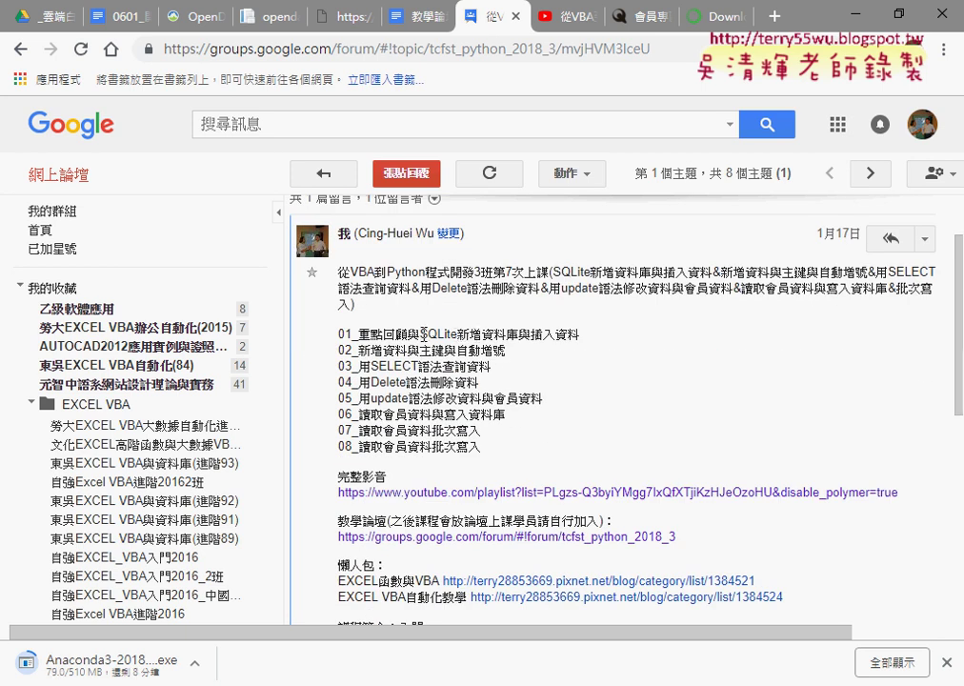
drag(419, 335, 519, 334)
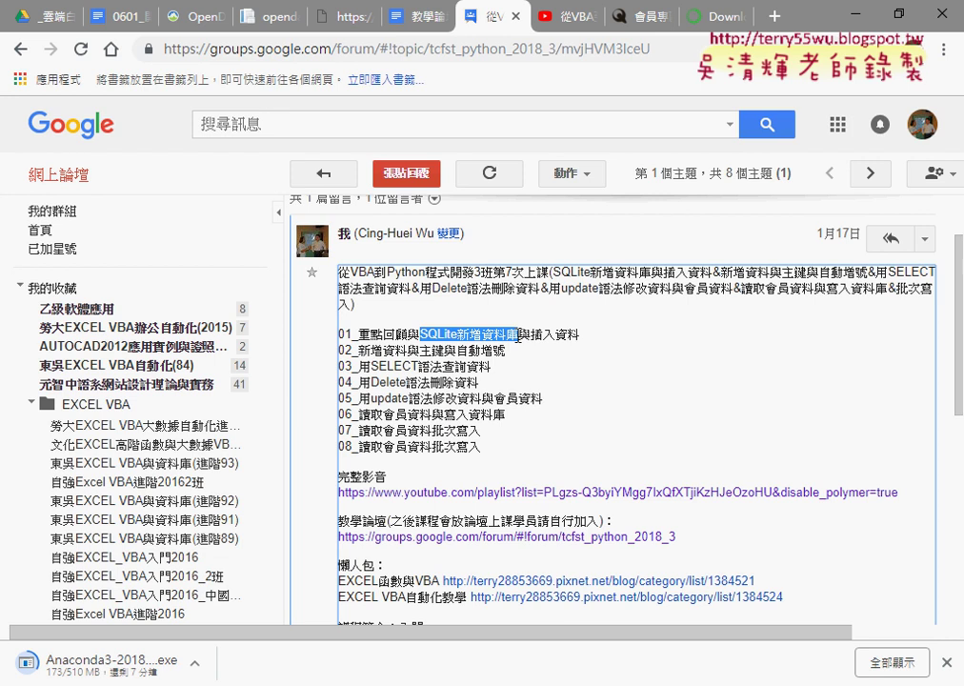
Open the 08_VBA與Phython連結MYSQL資料庫 document from the Google Drive course folder.
click(45, 24)
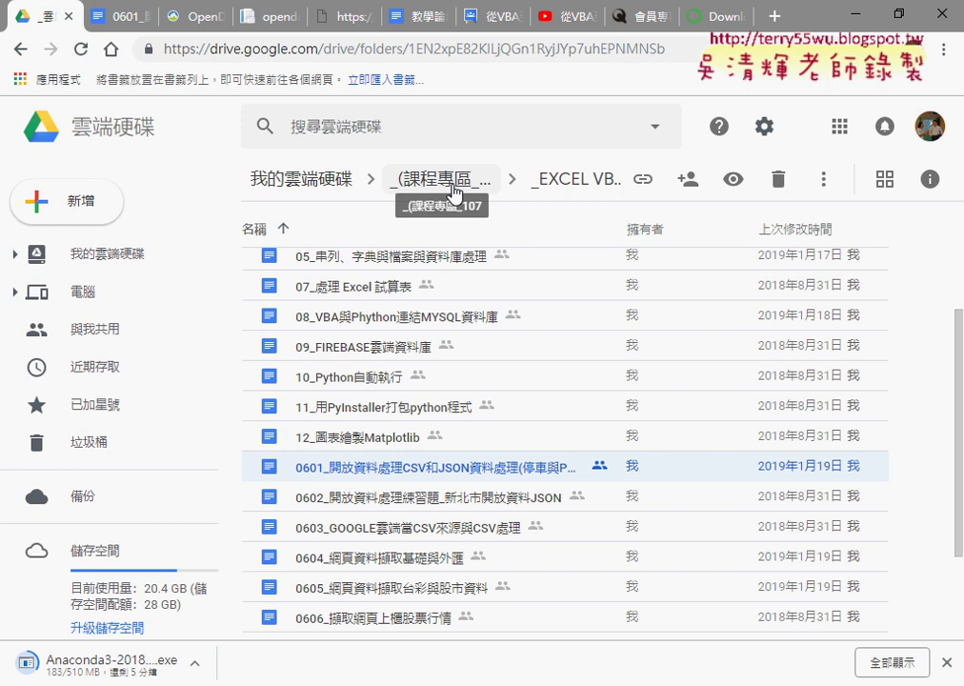
click(438, 320)
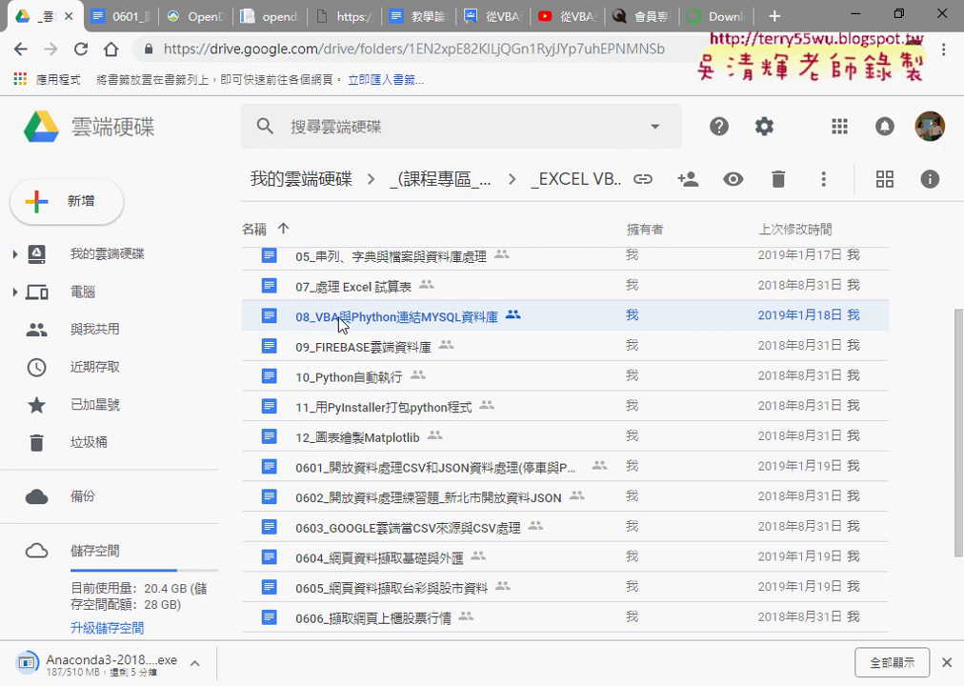
double_click(470, 321)
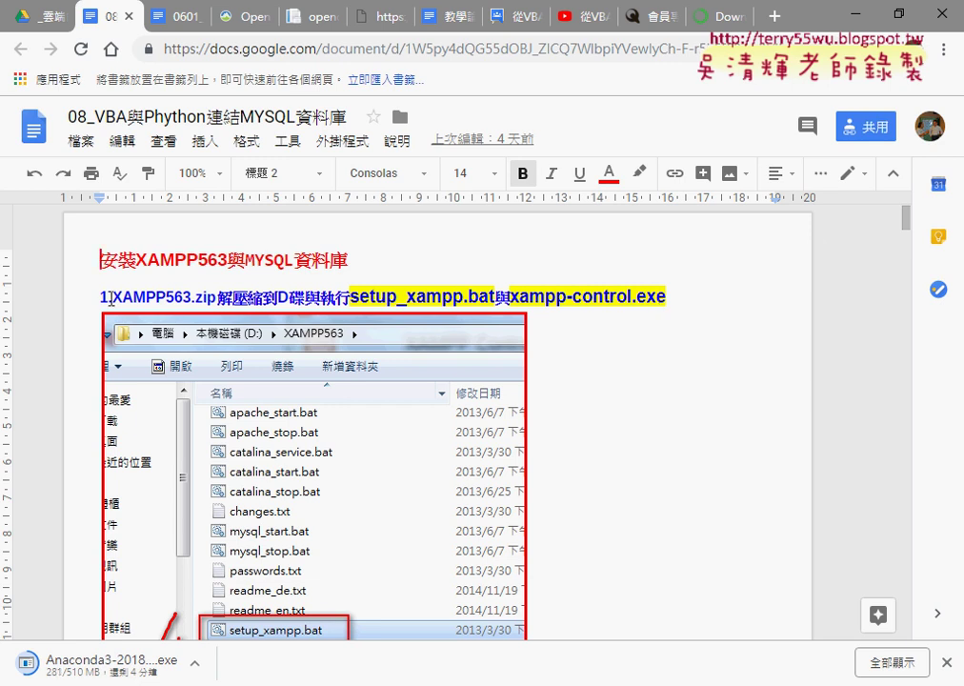
Highlight the word 'XAMPP' in step 1 of the installation instructions.
drag(113, 297, 167, 300)
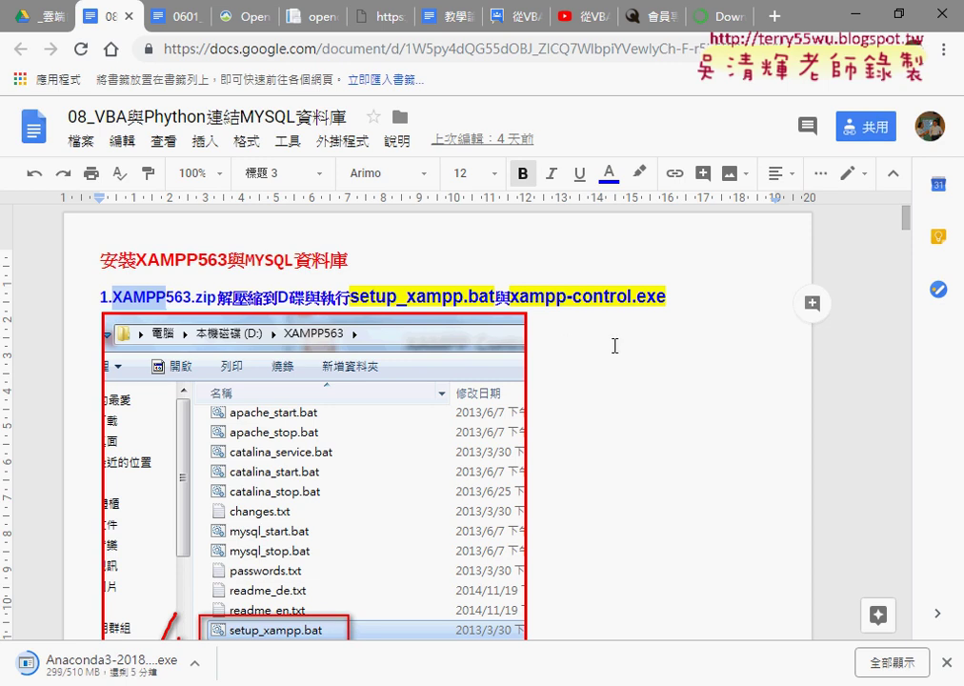
Scroll past the XAMPP, firewall and security screenshots to the 修改後程式碼 pymysql code block.
scroll(657, 343, down, 3)
scroll(668, 341, down, 3)
scroll(672, 340, down, 2)
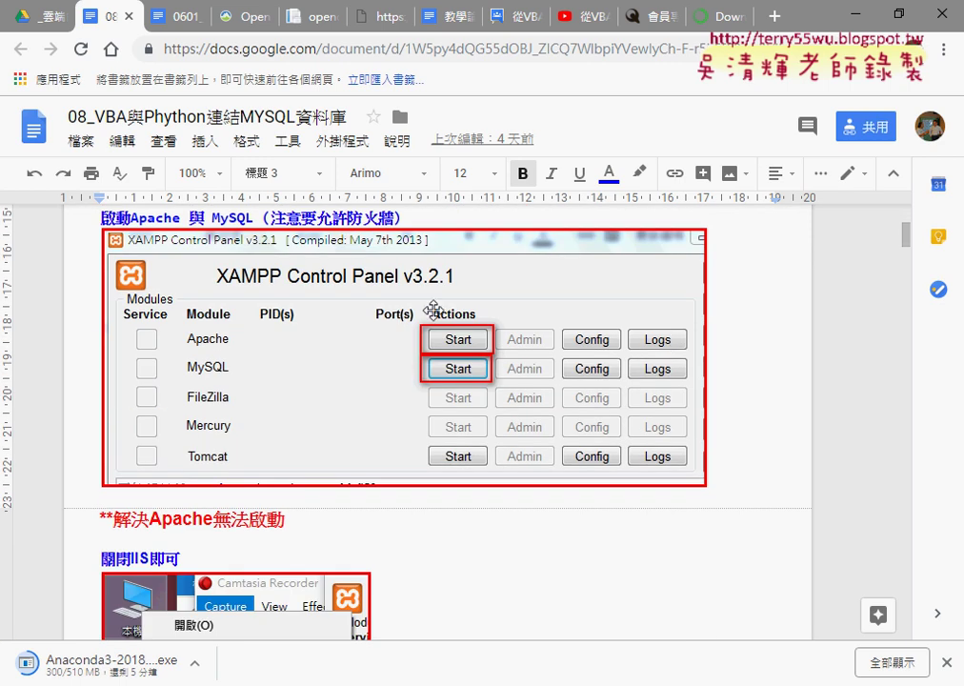
scroll(611, 372, down, 2)
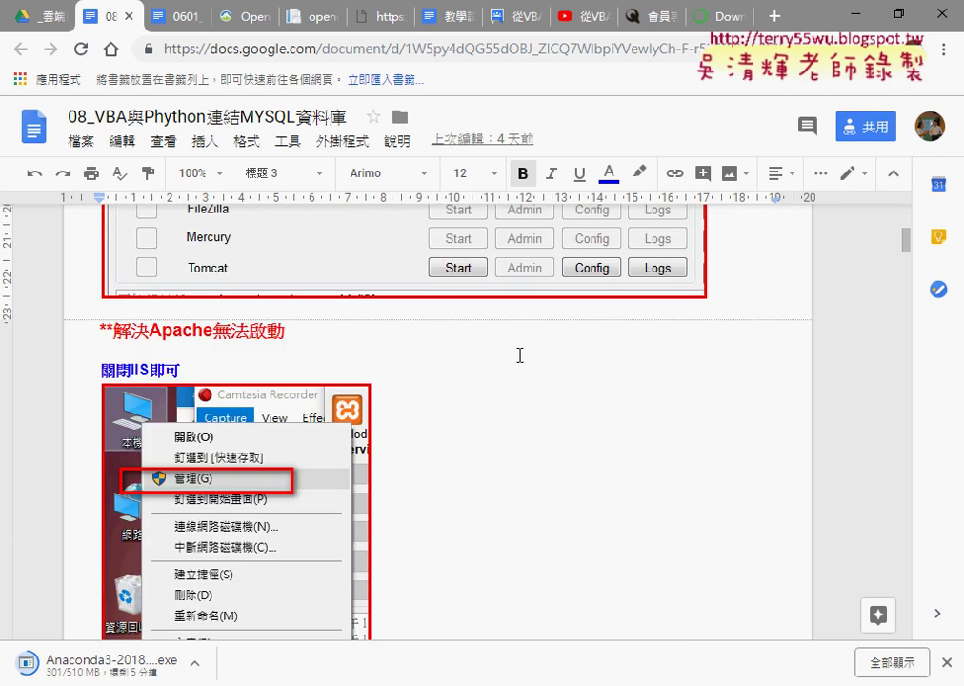
scroll(519, 356, down, 3)
scroll(521, 357, down, 1)
scroll(521, 357, down, 2)
scroll(521, 358, down, 2)
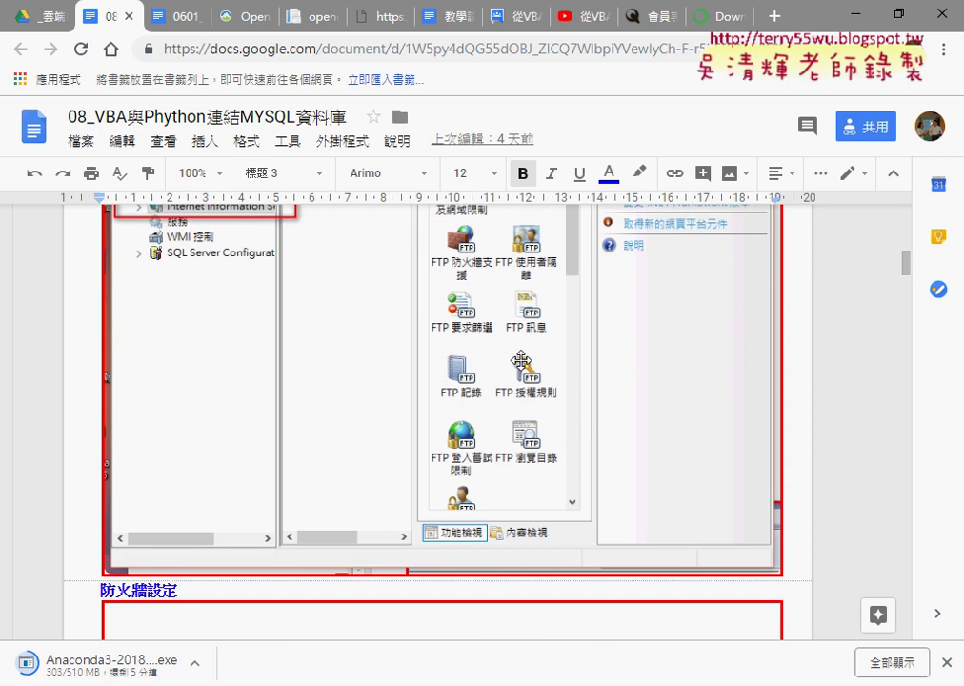
scroll(521, 360, down, 3)
scroll(522, 361, down, 3)
scroll(521, 445, down, 2)
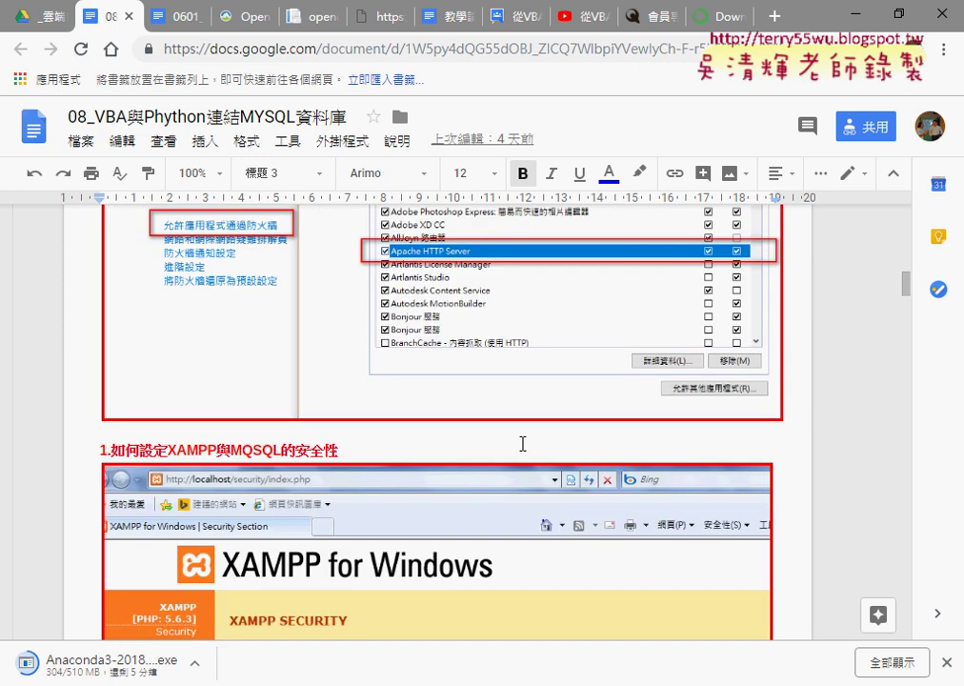
scroll(521, 441, down, 3)
scroll(588, 393, down, 1)
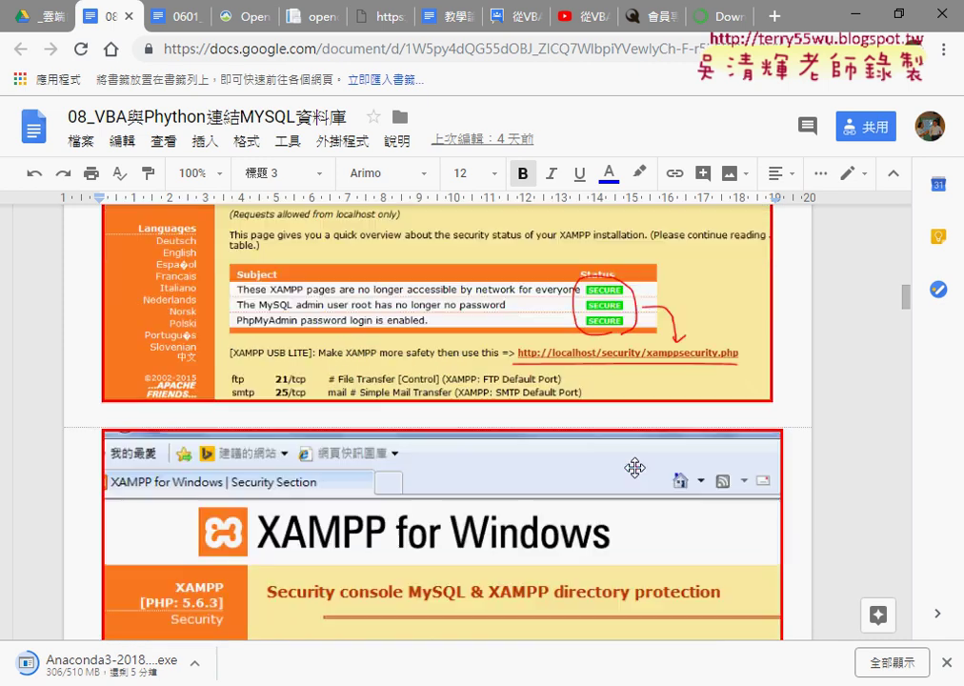
scroll(635, 467, down, 4)
scroll(635, 467, down, 3)
scroll(635, 465, down, 2)
scroll(635, 465, down, 1)
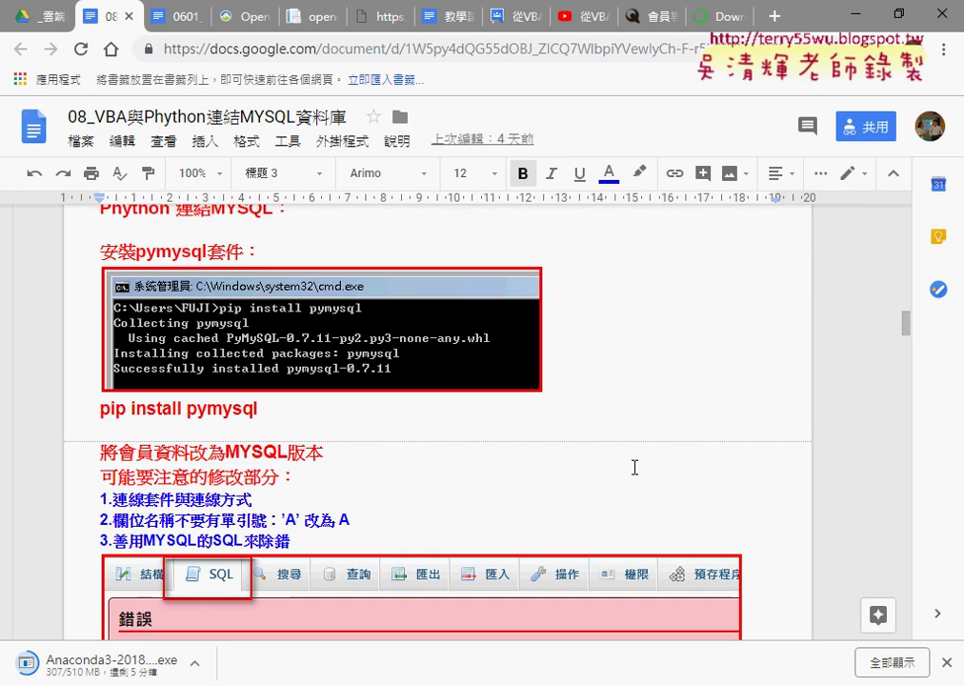
scroll(273, 408, down, 1)
mouse_move(274, 408)
mouse_down()
mouse_move(160, 323)
mouse_move(95, 318)
mouse_up()
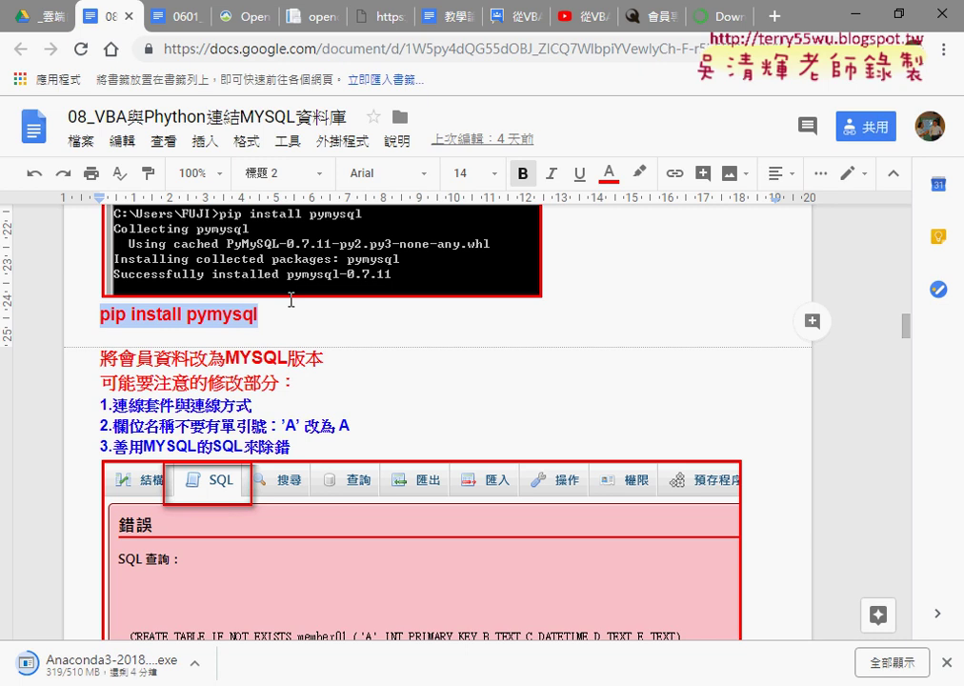
scroll(709, 367, down, 2)
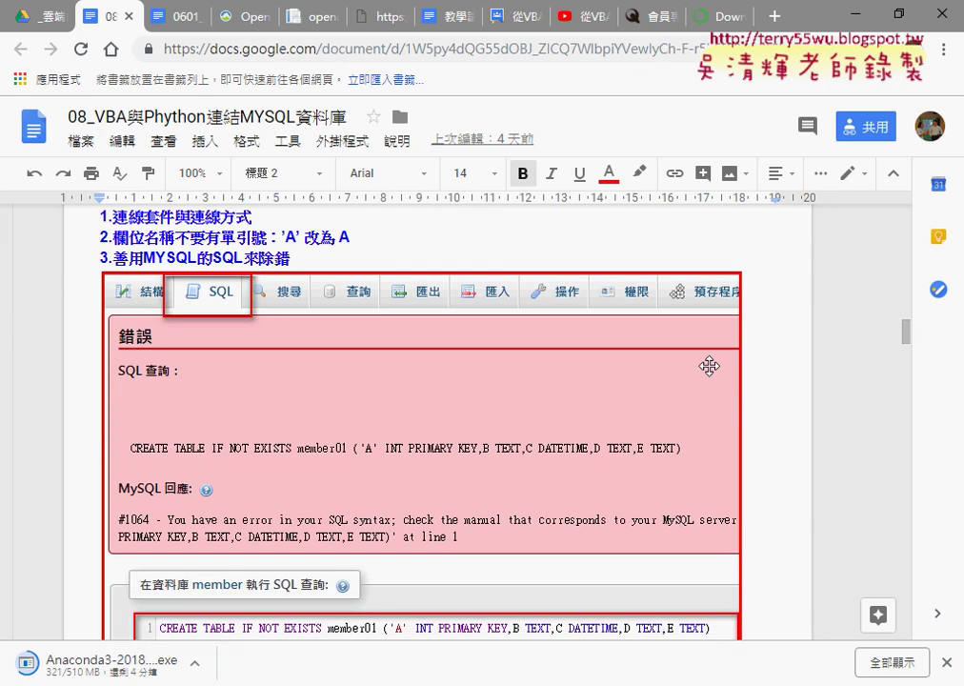
scroll(709, 367, down, 2)
scroll(732, 366, down, 1)
scroll(739, 368, down, 1)
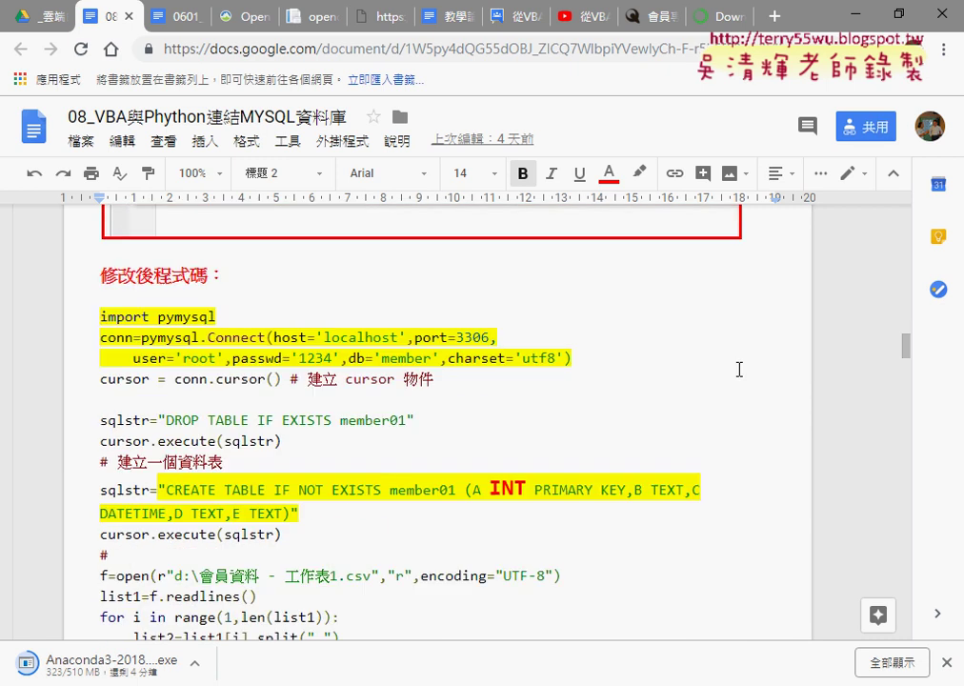
scroll(739, 369, down, 1)
click(631, 342)
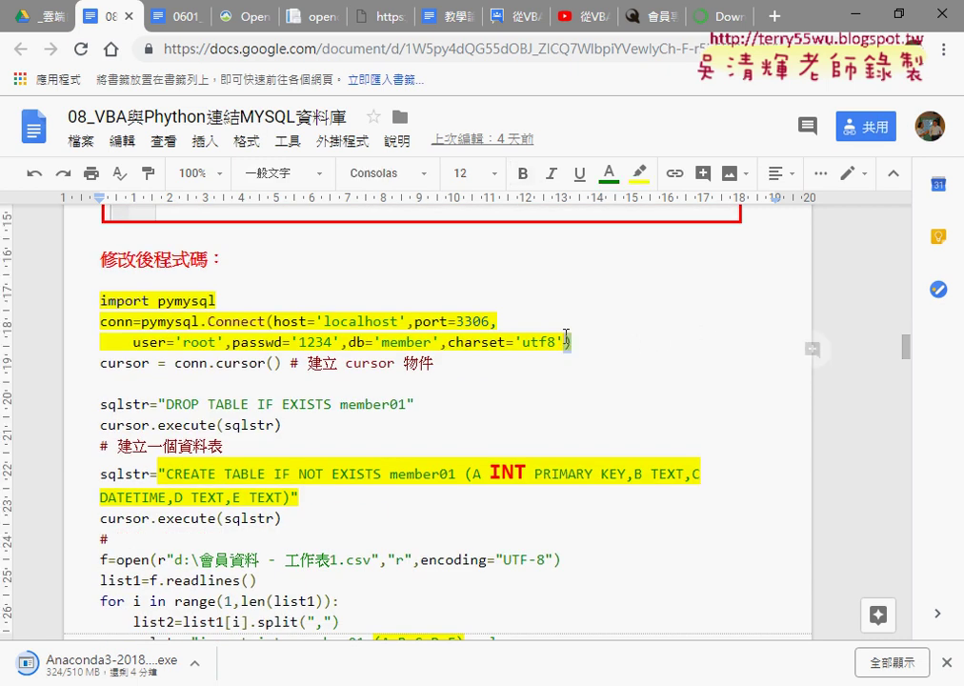
drag(566, 337, 90, 301)
scroll(617, 306, down, 1)
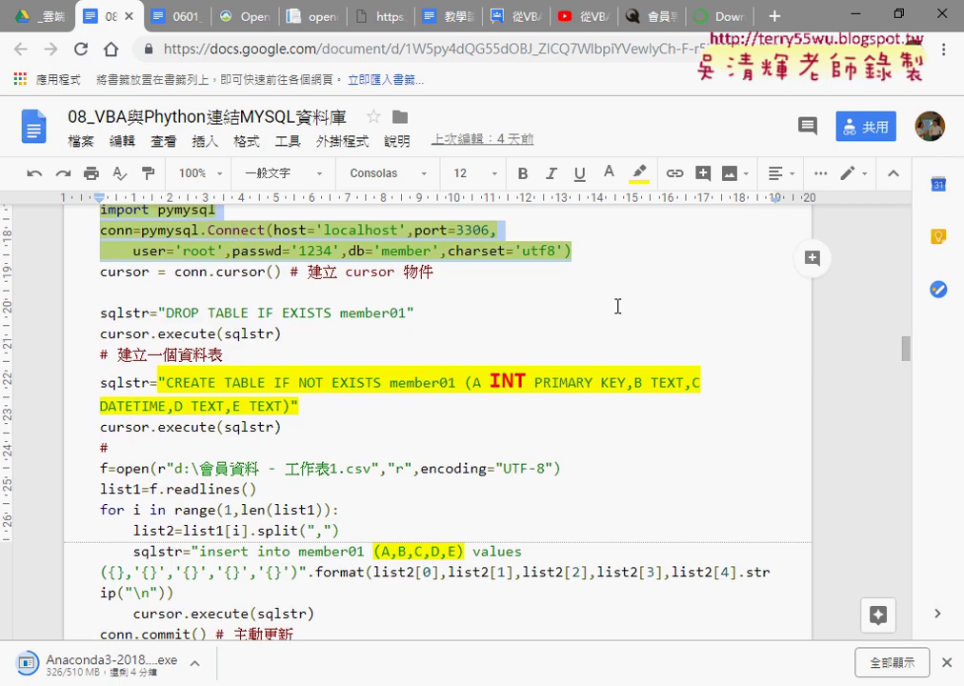
scroll(190, 188, up, 1)
click(187, 287)
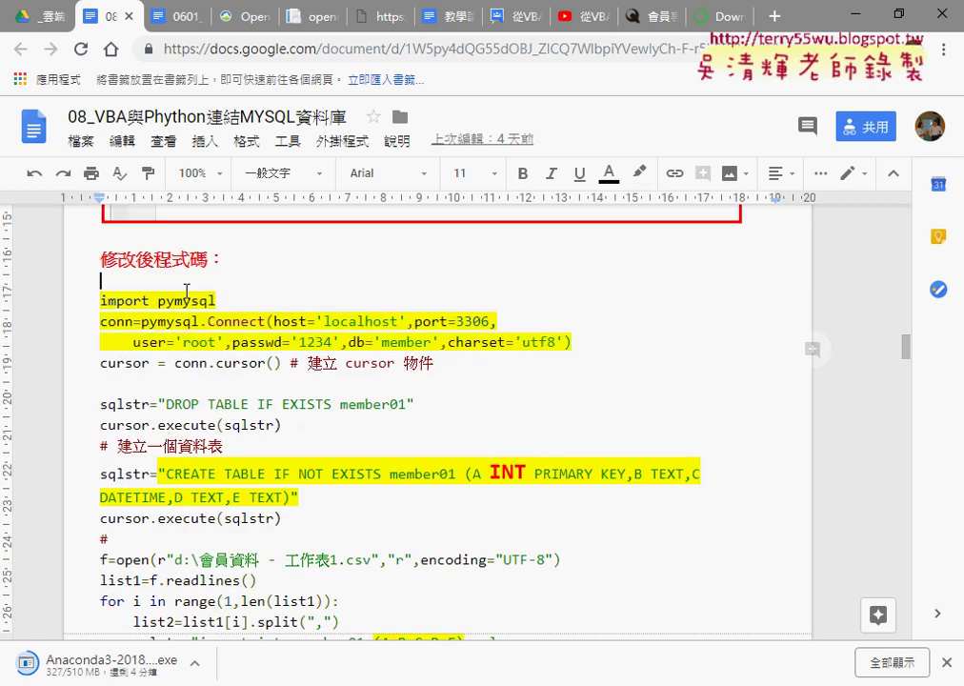
click(197, 320)
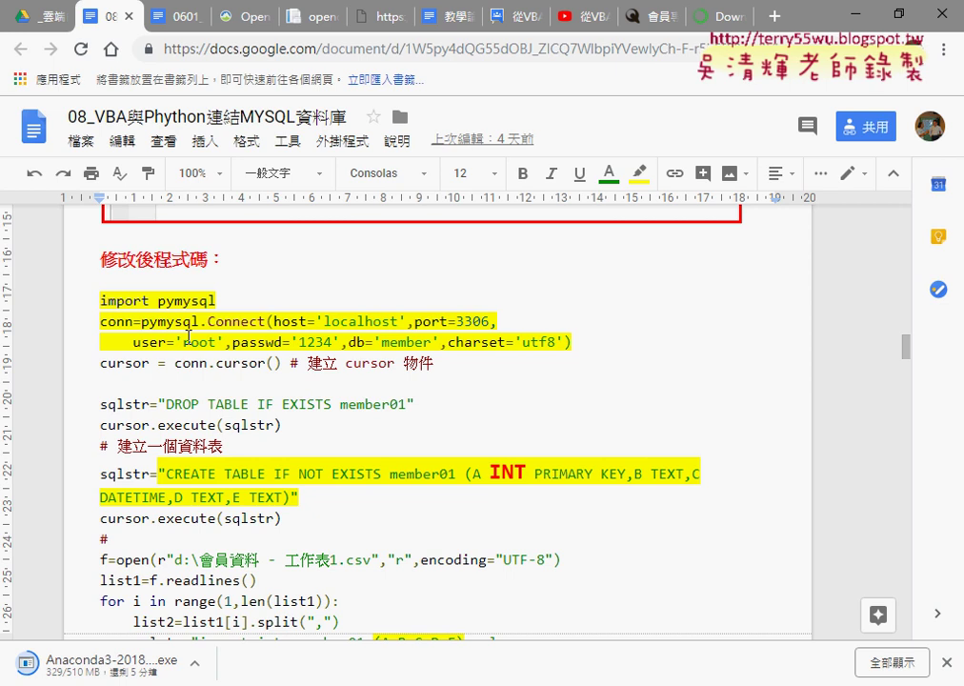
scroll(603, 431, down, 2)
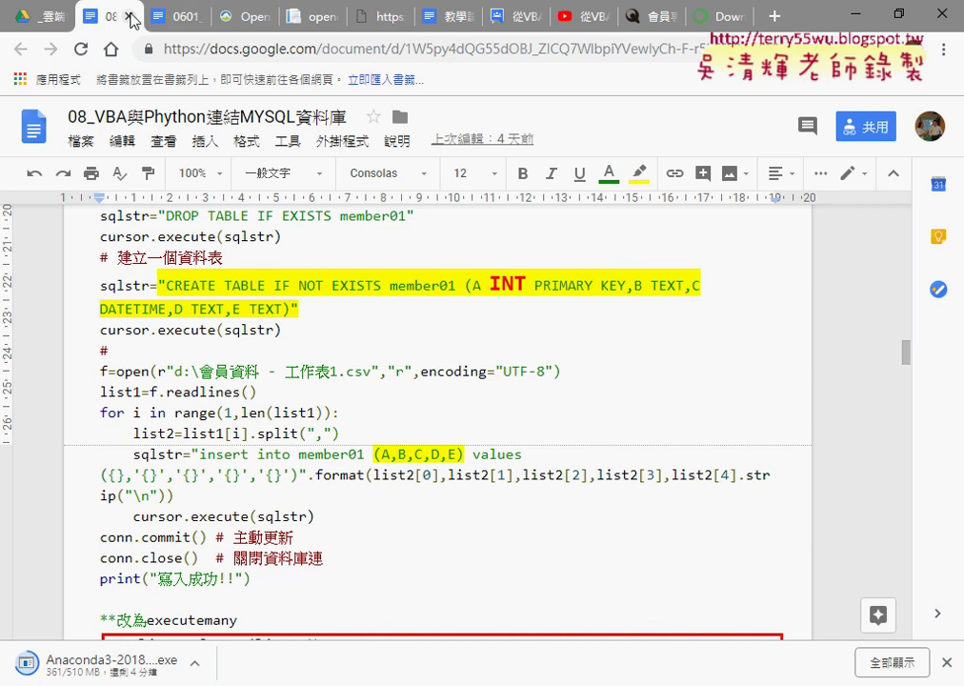
Return to the Drive course folder and select the 09_FIREBASE雲端資料庫 document.
click(128, 16)
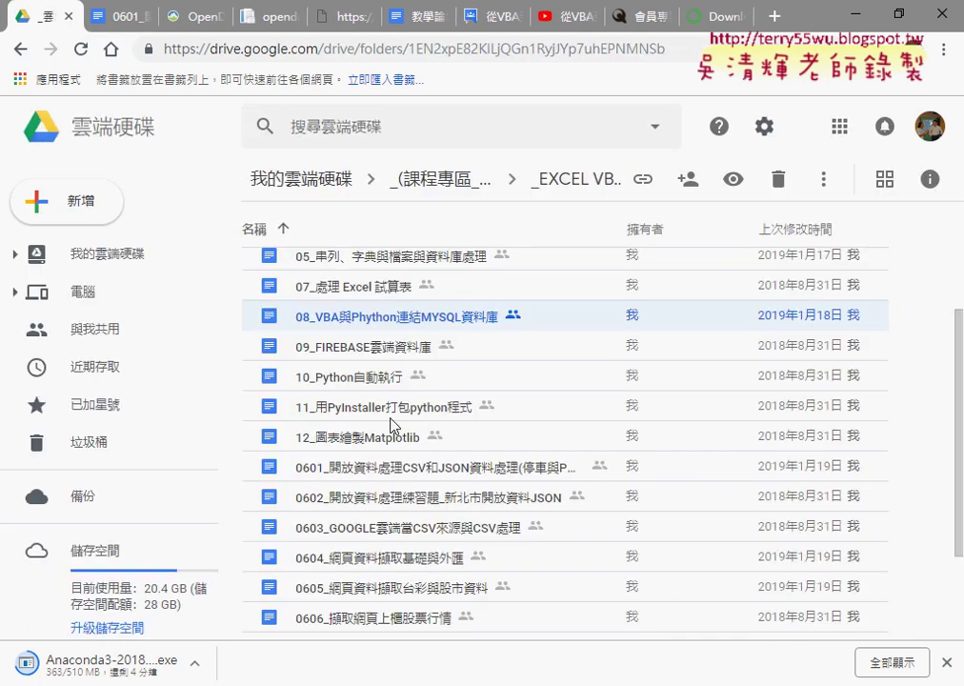
click(377, 350)
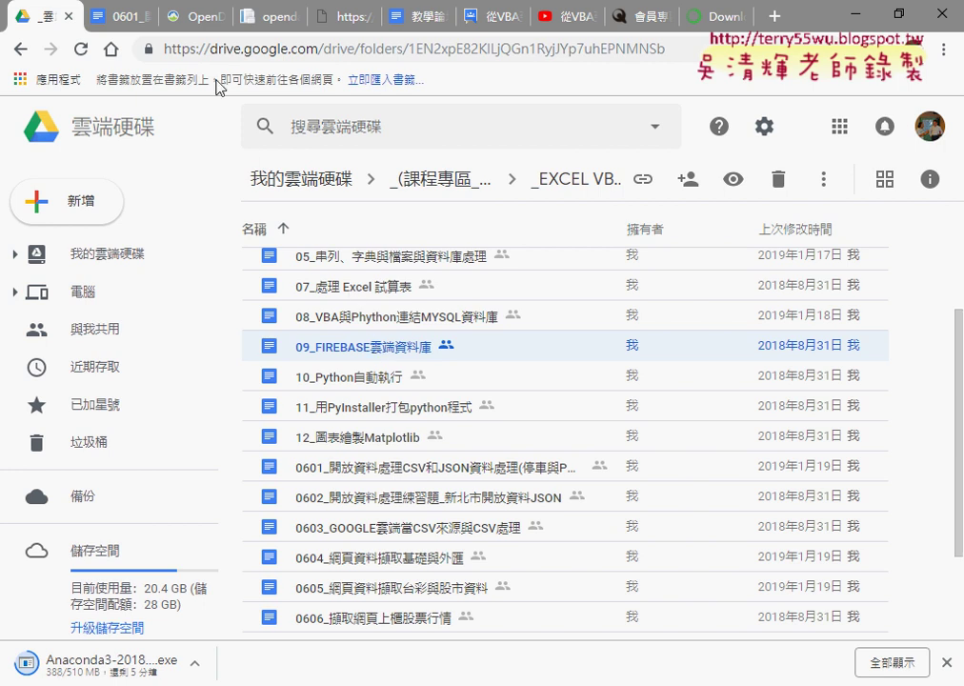
click(190, 23)
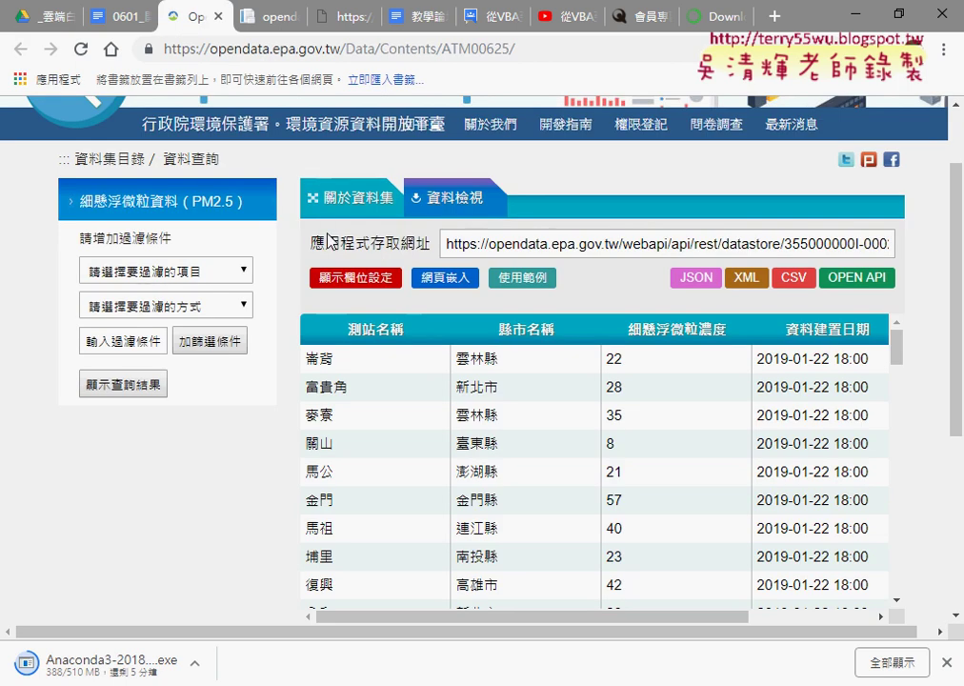
scroll(225, 286, up, 2)
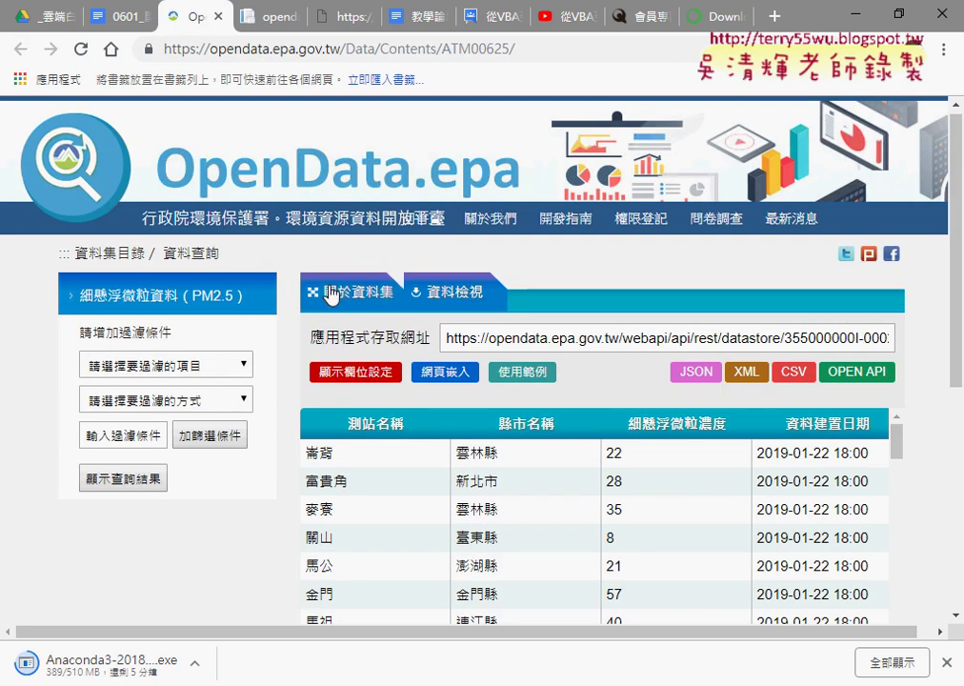
scroll(332, 294, down, 2)
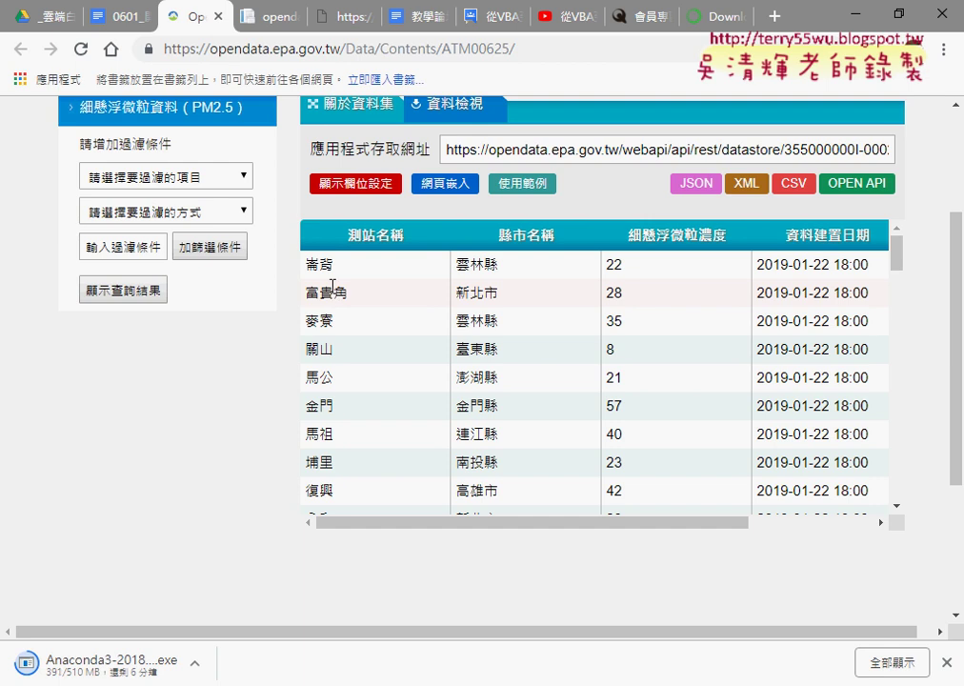
scroll(333, 284, up, 1)
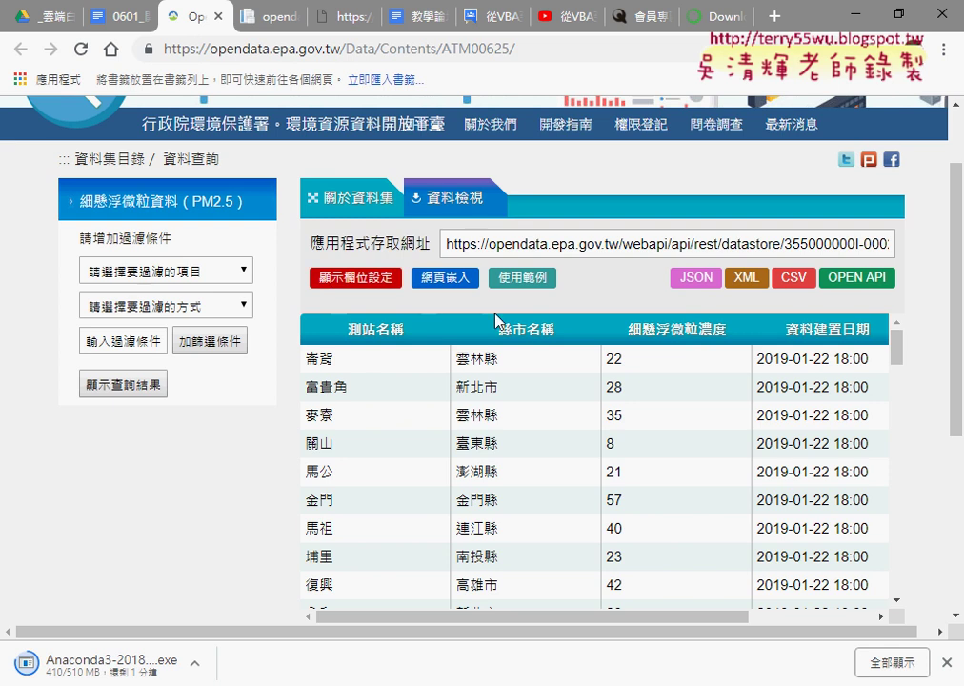
scroll(646, 398, down, 1)
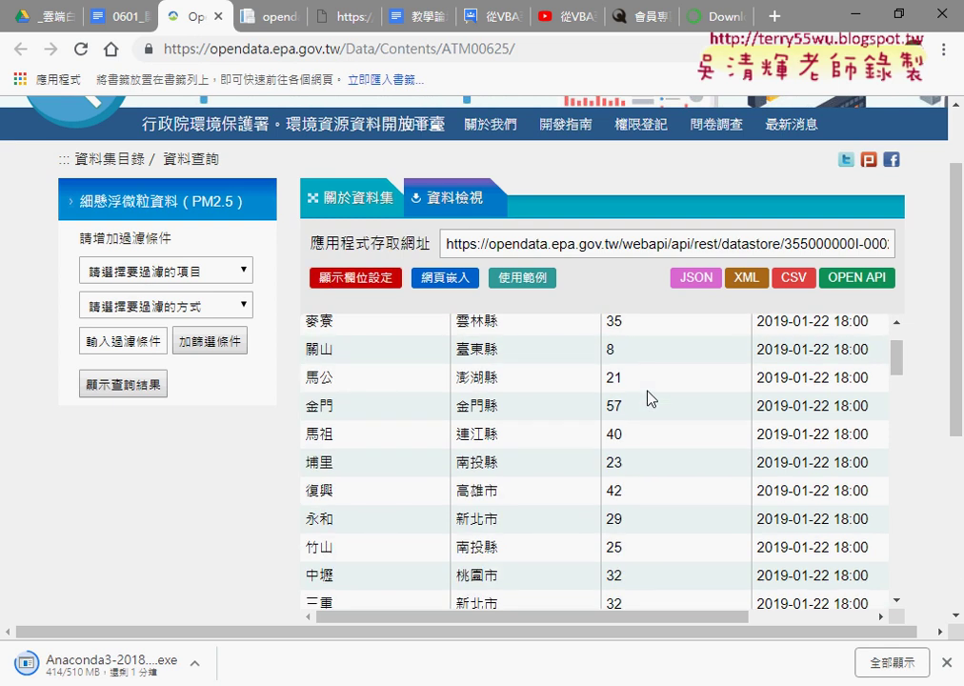
scroll(648, 398, down, 3)
scroll(648, 399, down, 1)
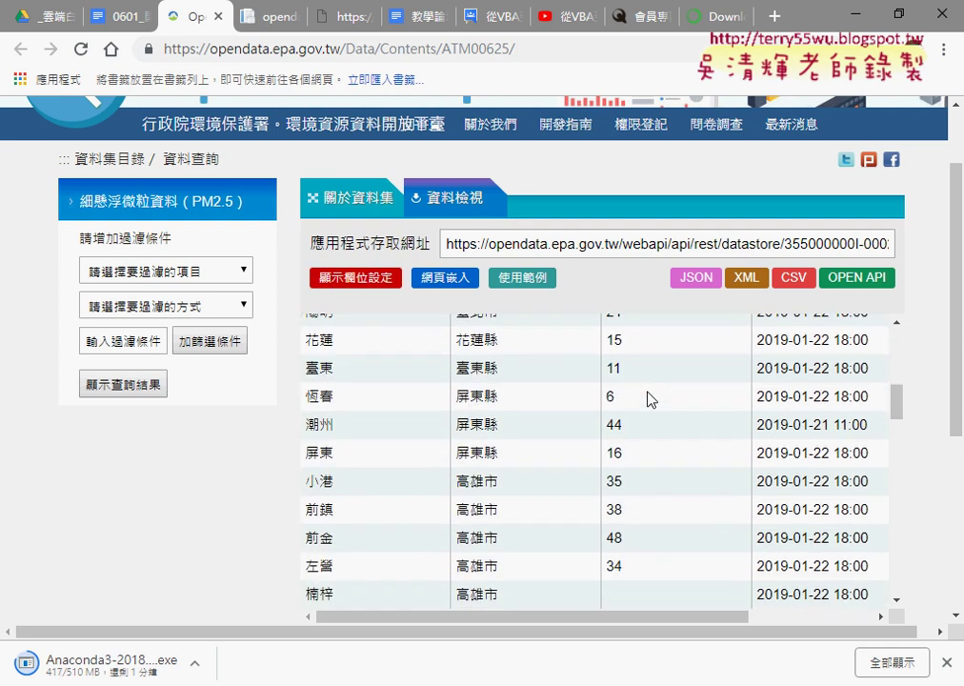
scroll(648, 398, down, 1)
scroll(648, 398, down, 2)
scroll(650, 486, down, 1)
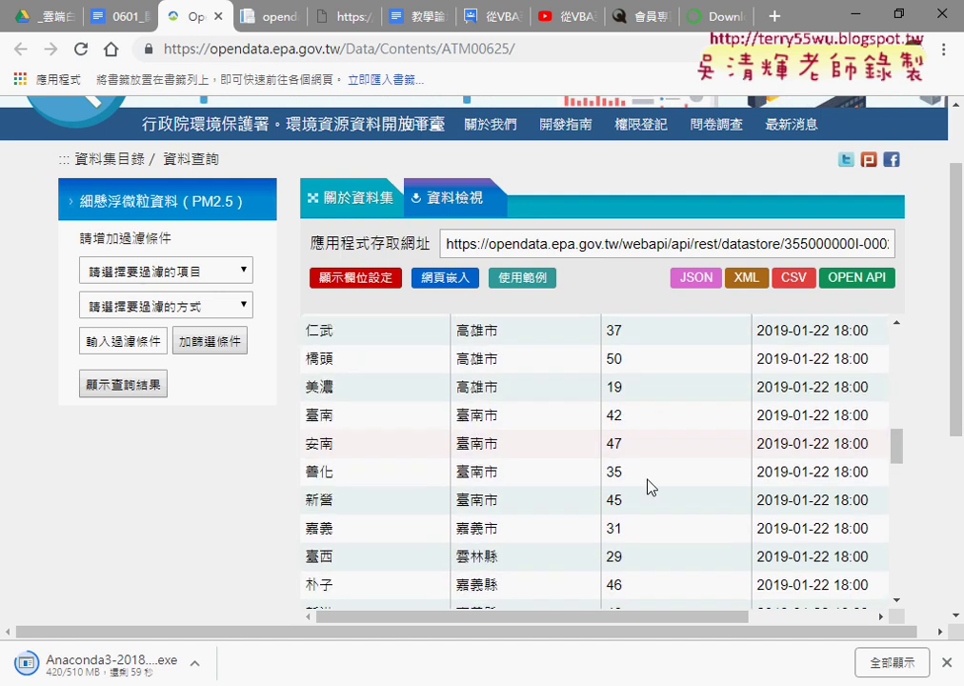
scroll(653, 488, down, 2)
scroll(654, 490, down, 1)
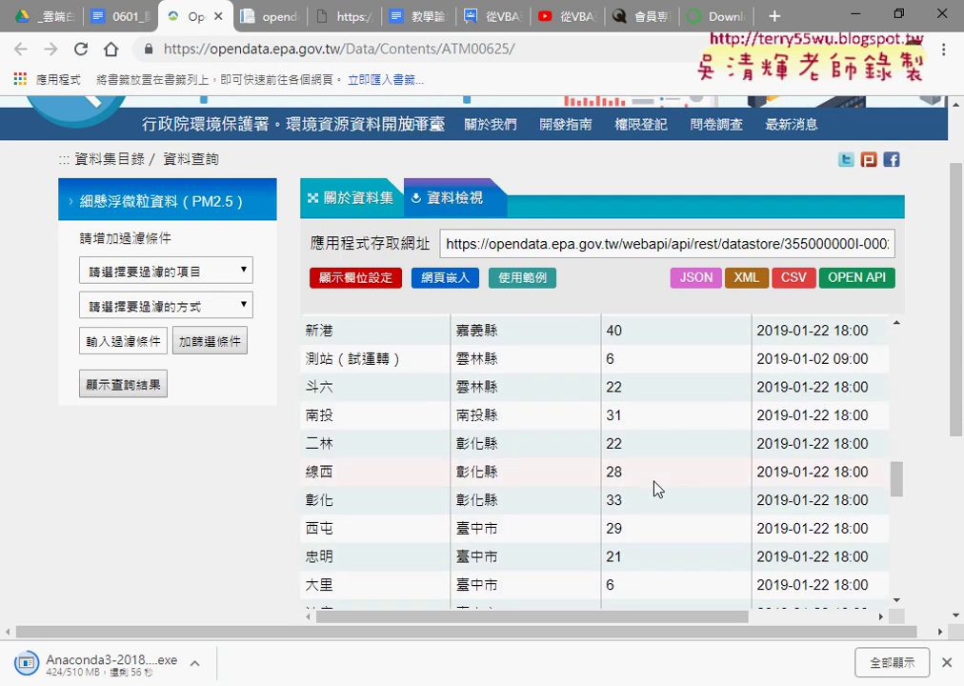
scroll(656, 482, down, 2)
scroll(655, 482, down, 2)
scroll(655, 480, down, 1)
scroll(657, 477, up, 4)
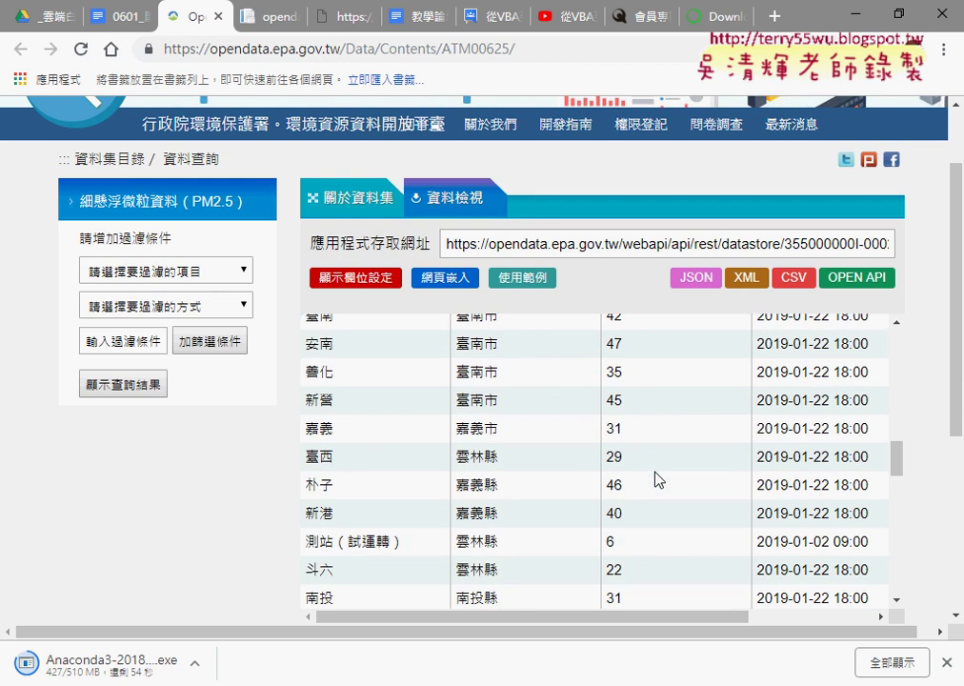
scroll(657, 472, up, 4)
scroll(657, 472, up, 2)
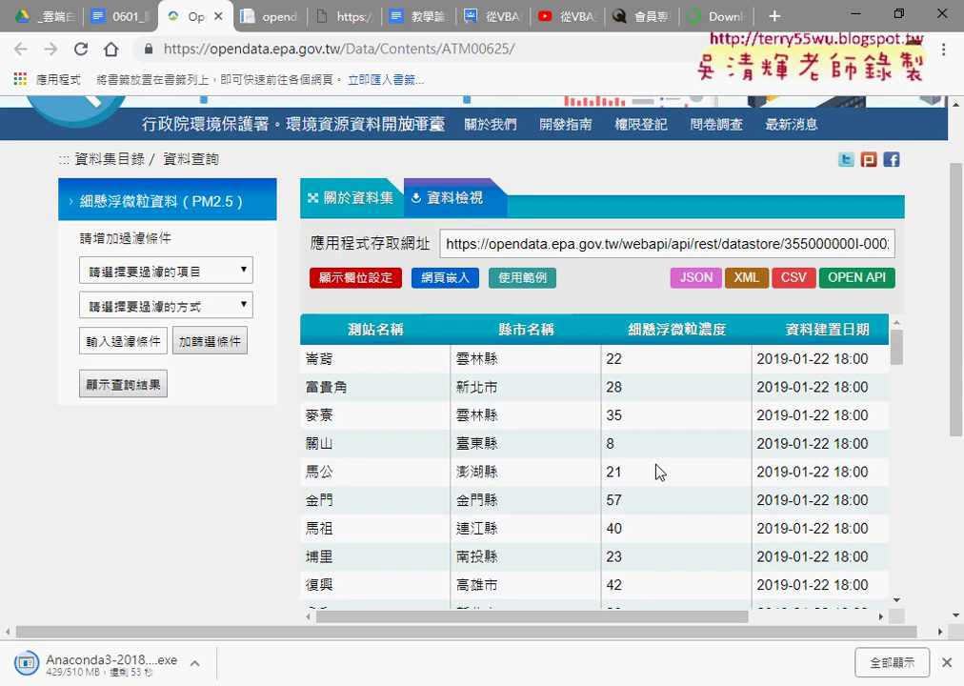
click(688, 292)
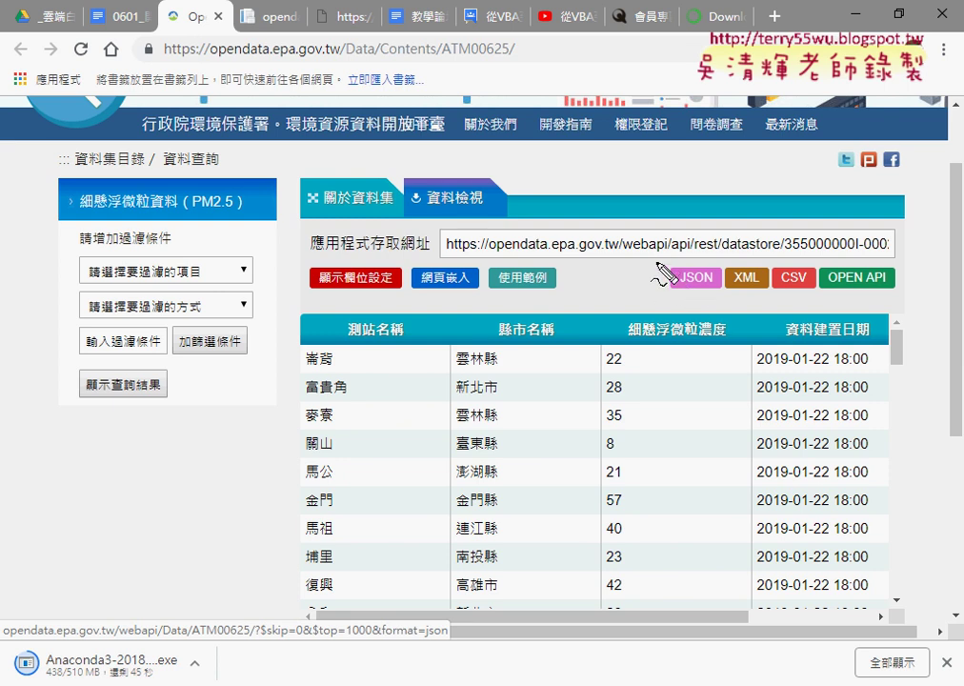
mouse_move(655, 293)
mouse_down()
mouse_move(656, 262)
mouse_move(733, 271)
mouse_move(658, 293)
mouse_up()
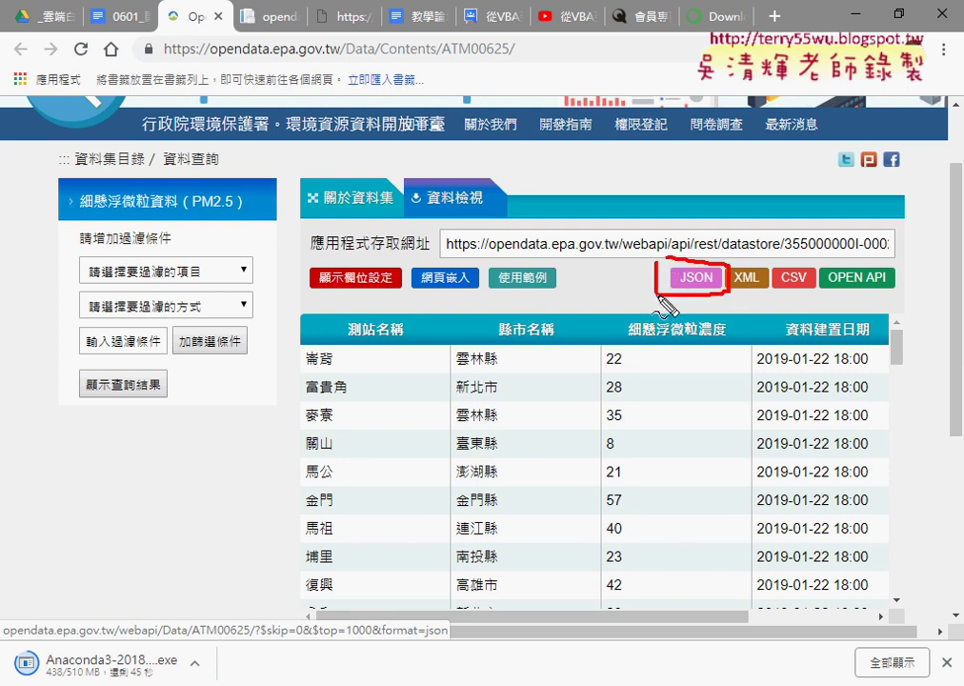
drag(765, 168, 703, 286)
drag(693, 218, 737, 257)
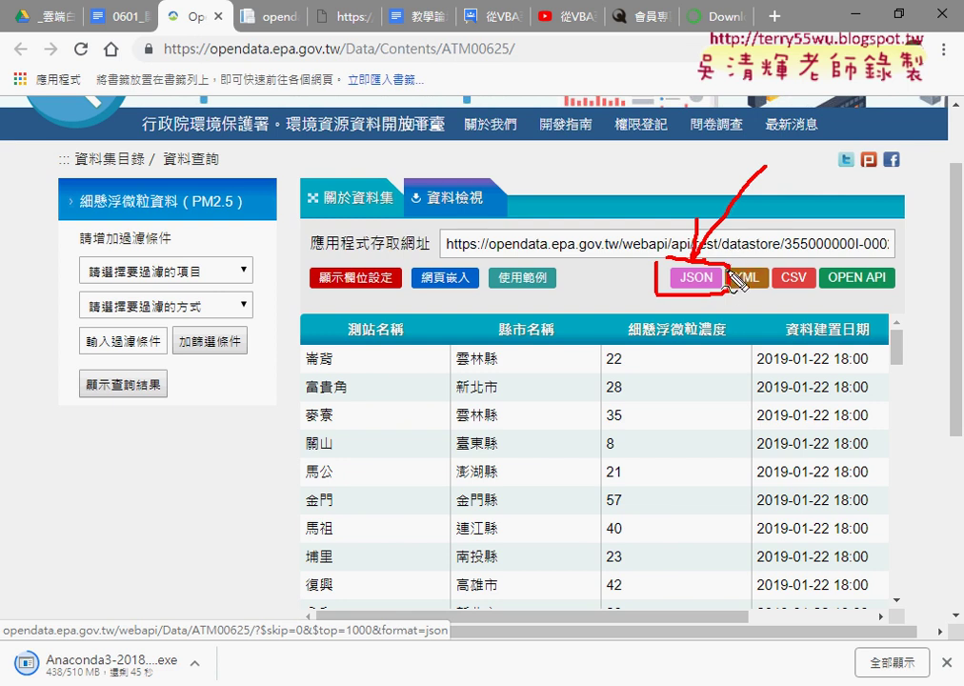
drag(730, 288, 755, 292)
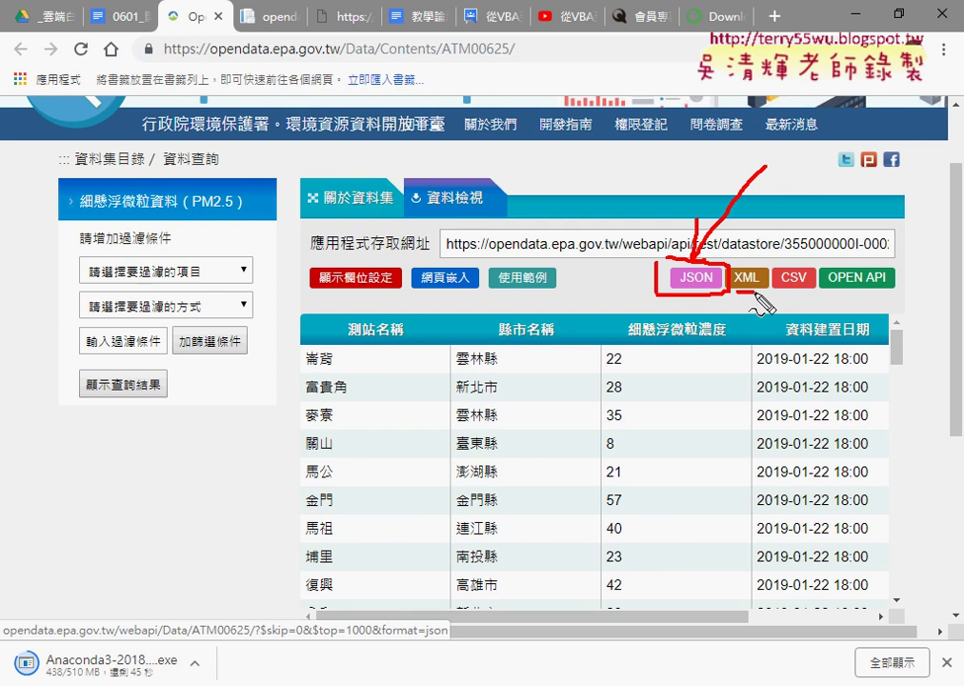
drag(781, 294, 809, 297)
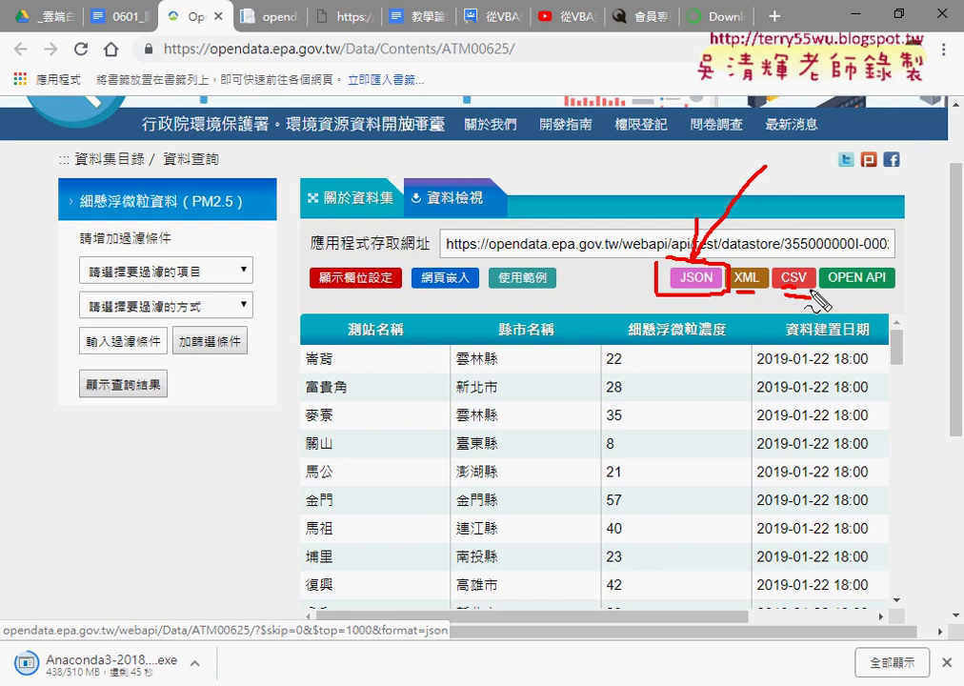
key(Escape)
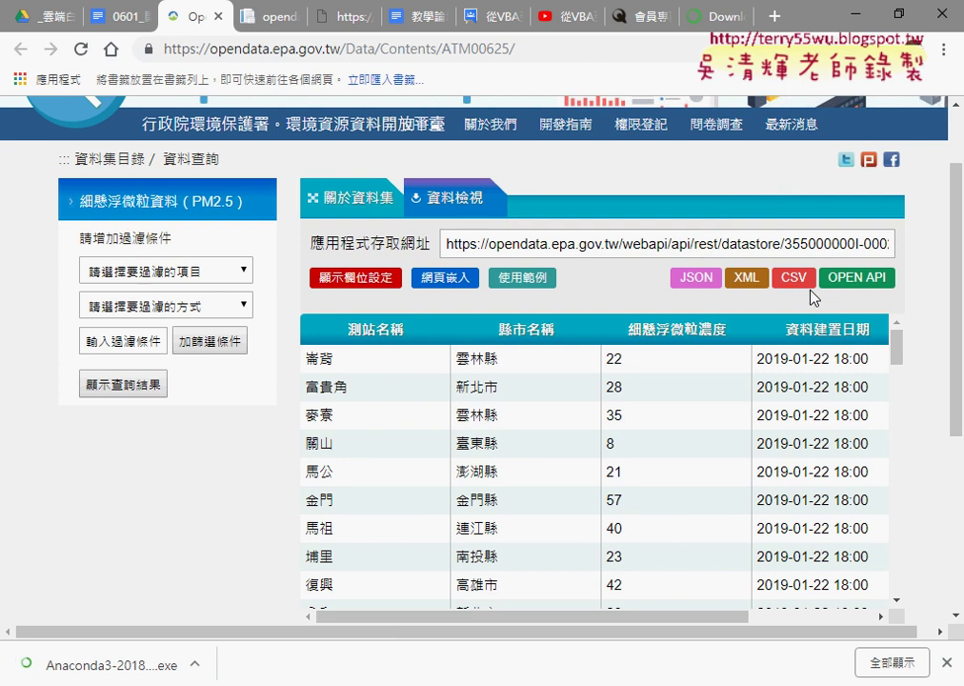
Back in the Drive course folder, open 0601_開放資料處理CSV和JSON資料處理(停車與PM2.5).
click(48, 17)
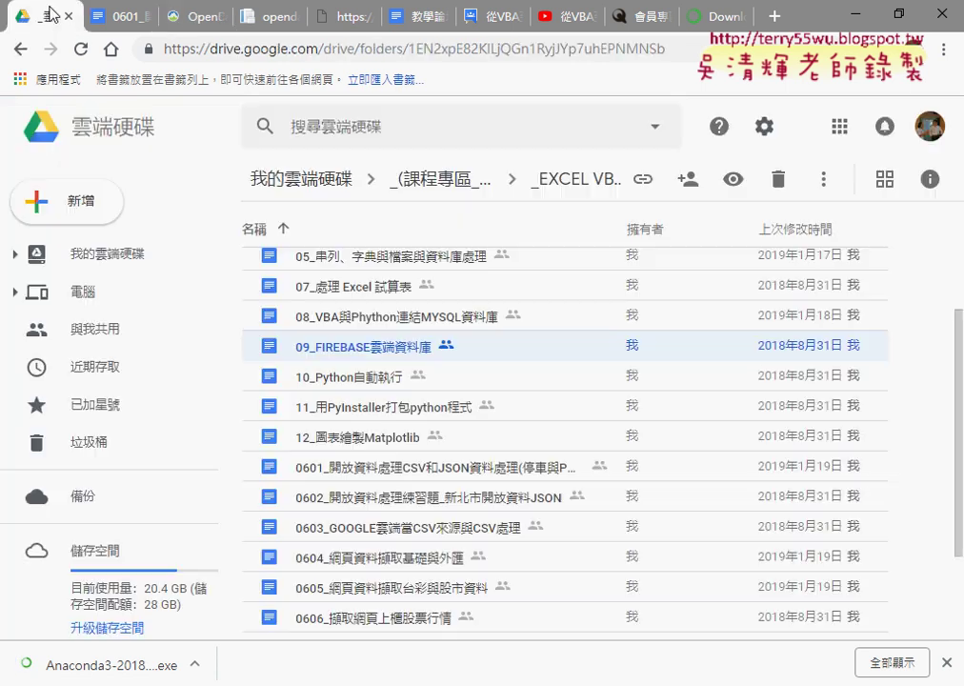
scroll(460, 362, up, 2)
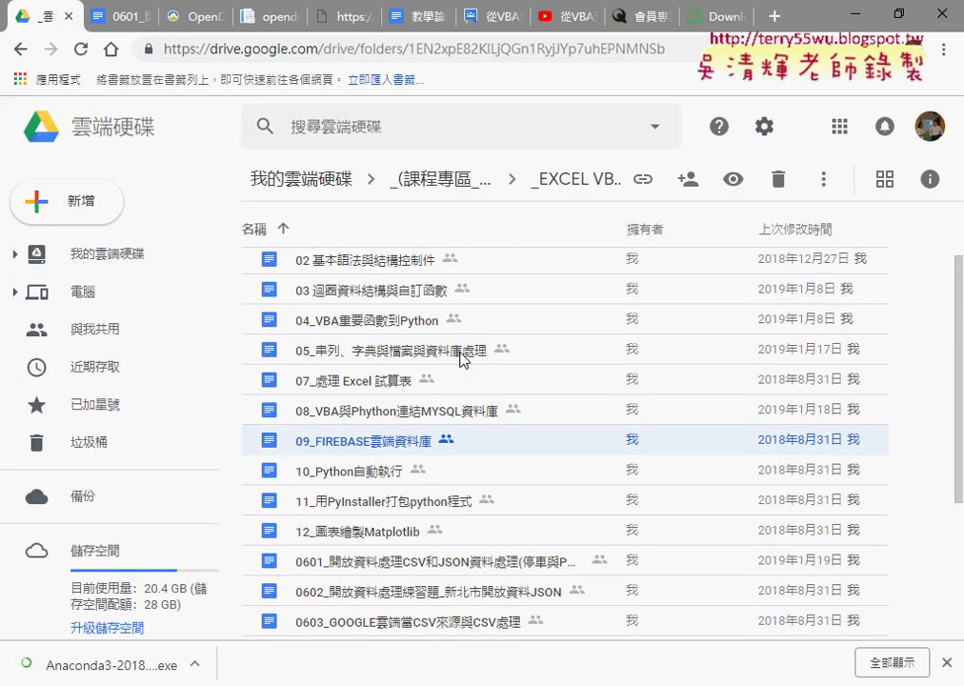
scroll(371, 314, down, 1)
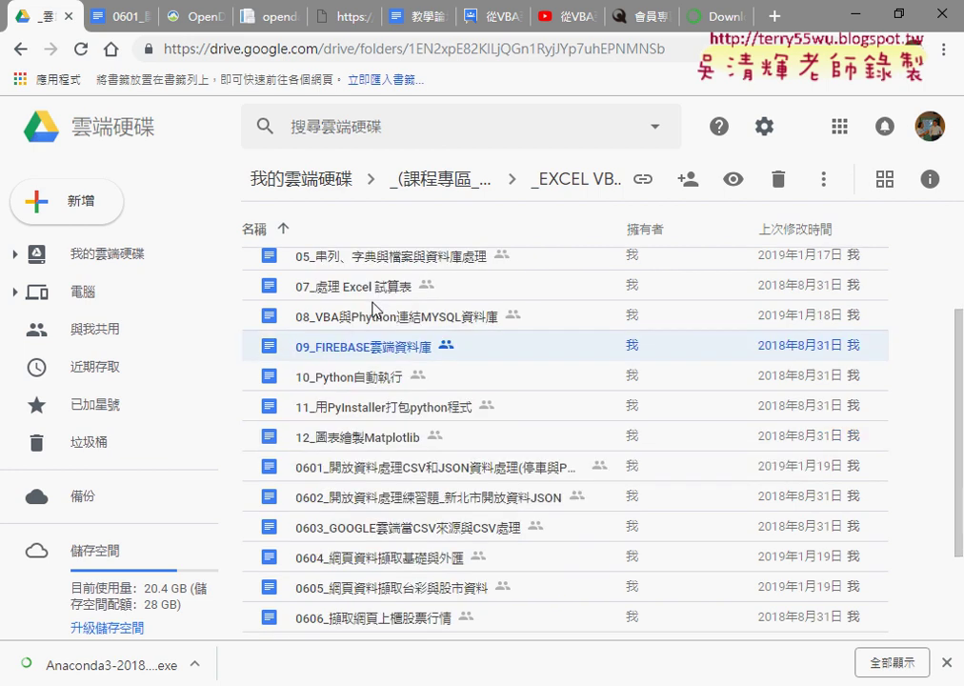
scroll(371, 315, down, 1)
click(349, 374)
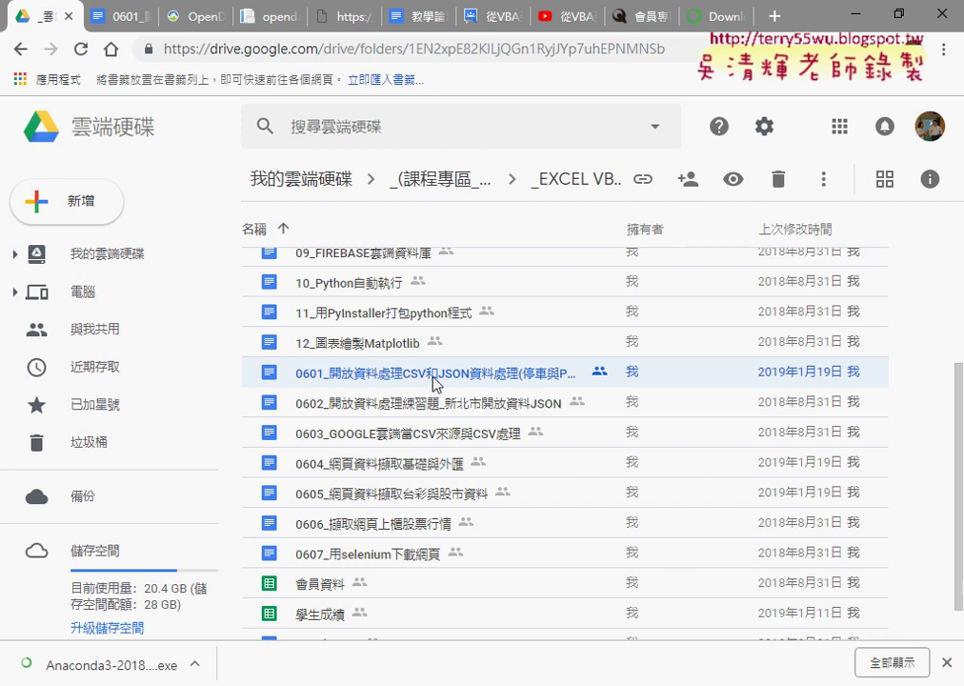
double_click(435, 381)
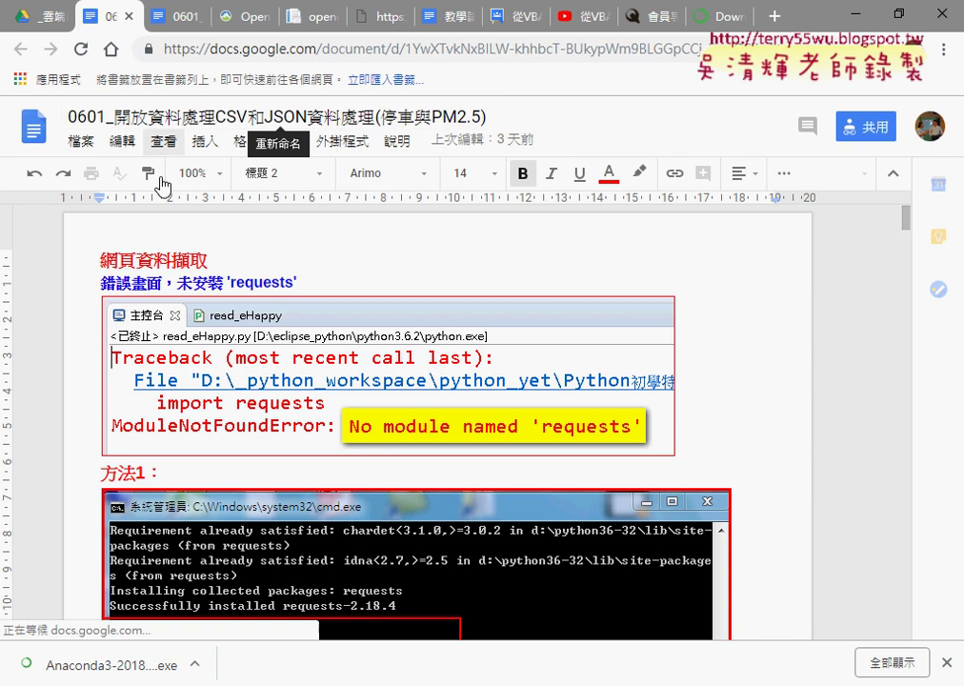
Scroll down to the 範例：臺北市公有零售市場行情 example and select its heading.
scroll(254, 308, down, 3)
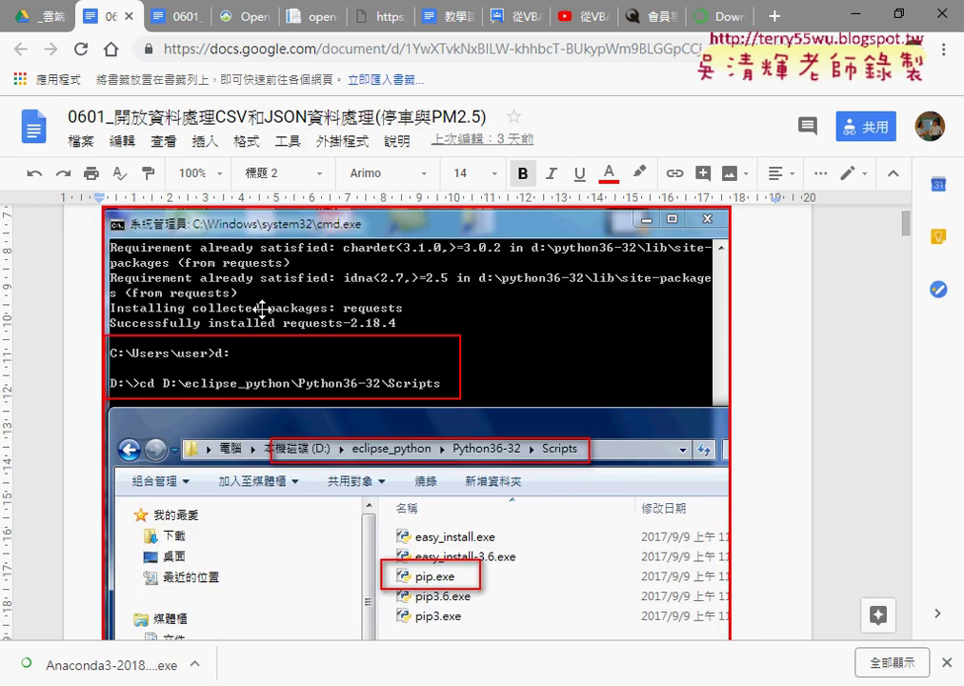
scroll(253, 308, down, 2)
scroll(265, 309, down, 2)
scroll(265, 310, down, 2)
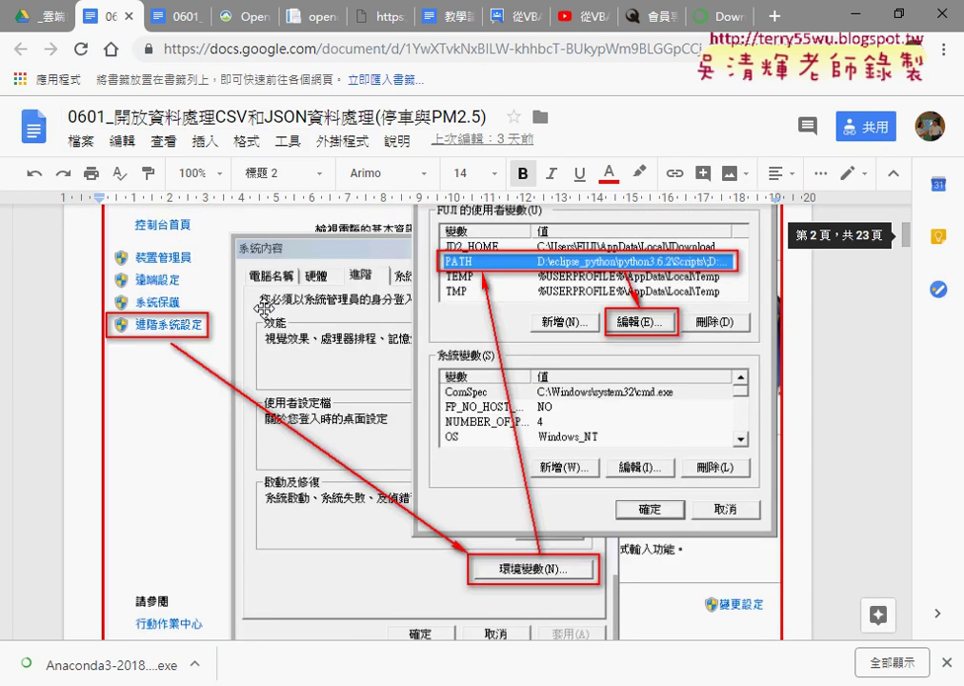
scroll(381, 324, down, 3)
scroll(476, 333, down, 2)
scroll(552, 341, down, 2)
scroll(552, 341, down, 3)
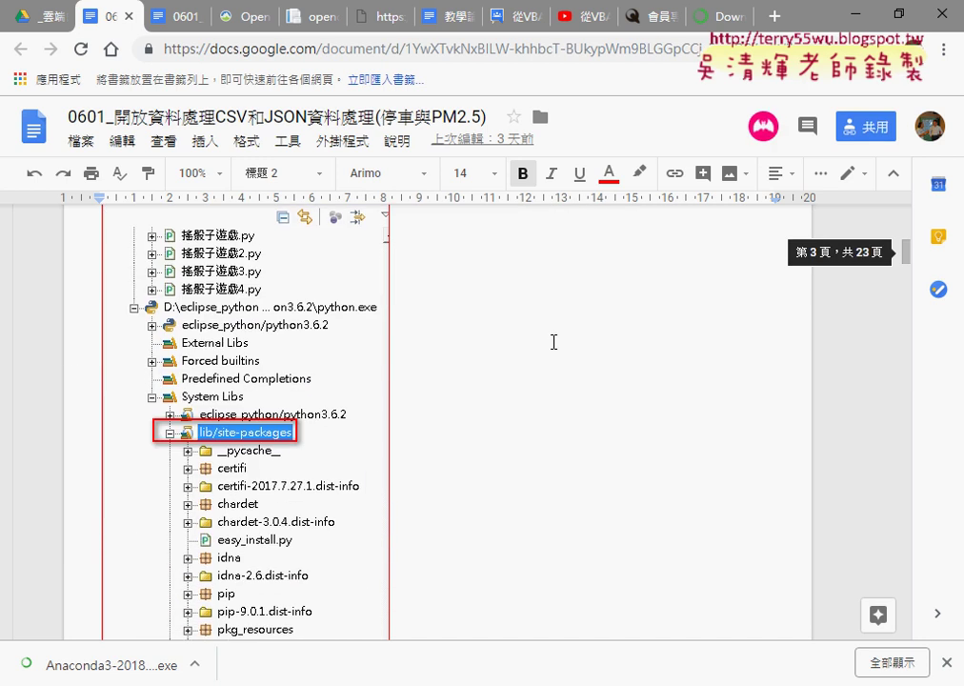
scroll(554, 341, down, 3)
scroll(553, 341, down, 3)
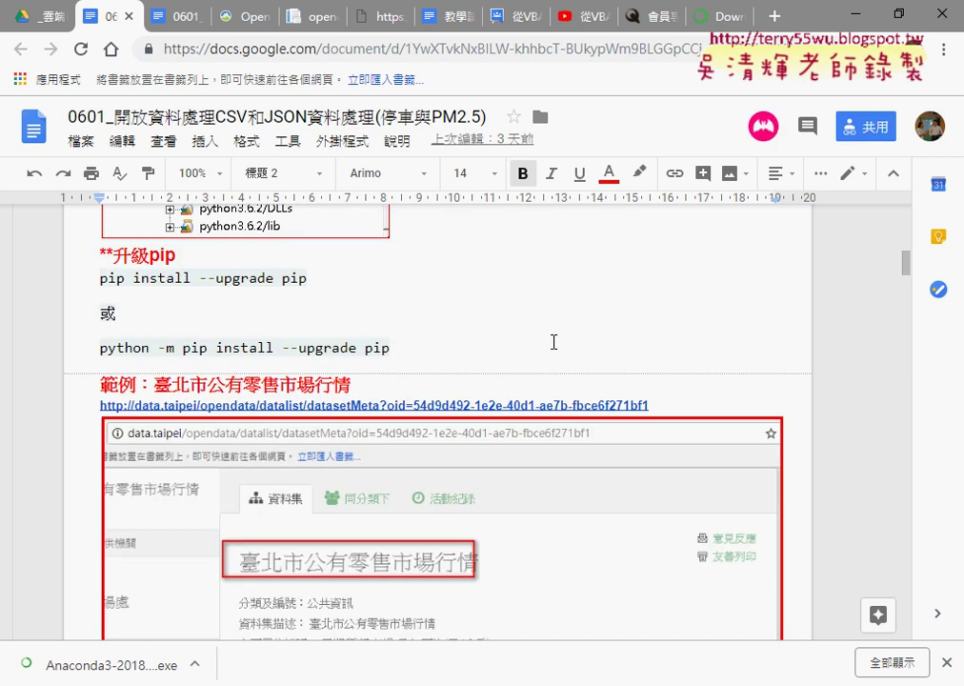
scroll(381, 307, down, 1)
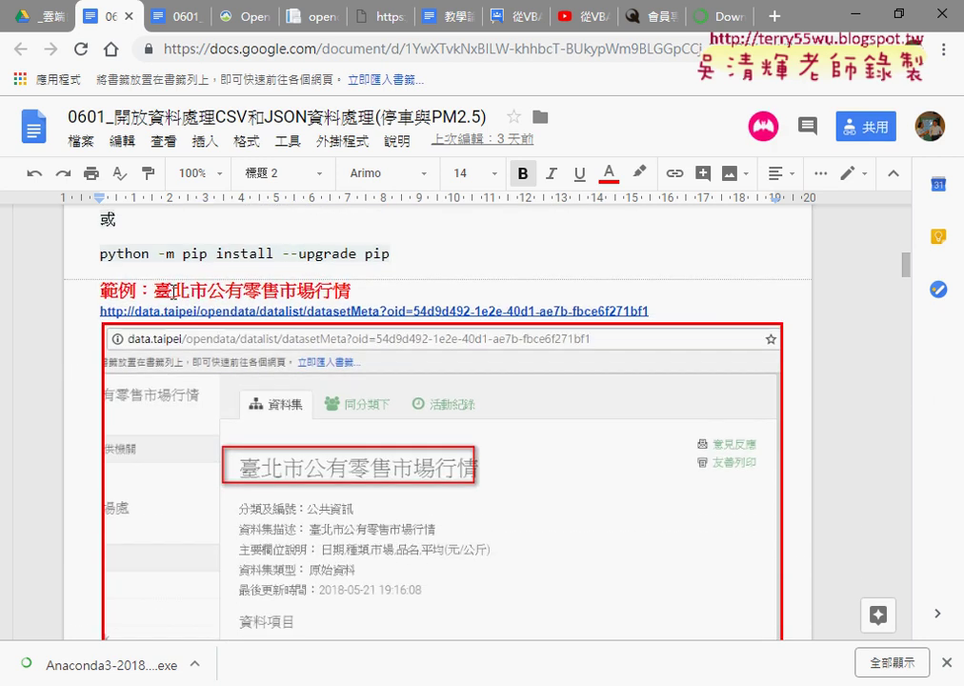
drag(157, 289, 403, 281)
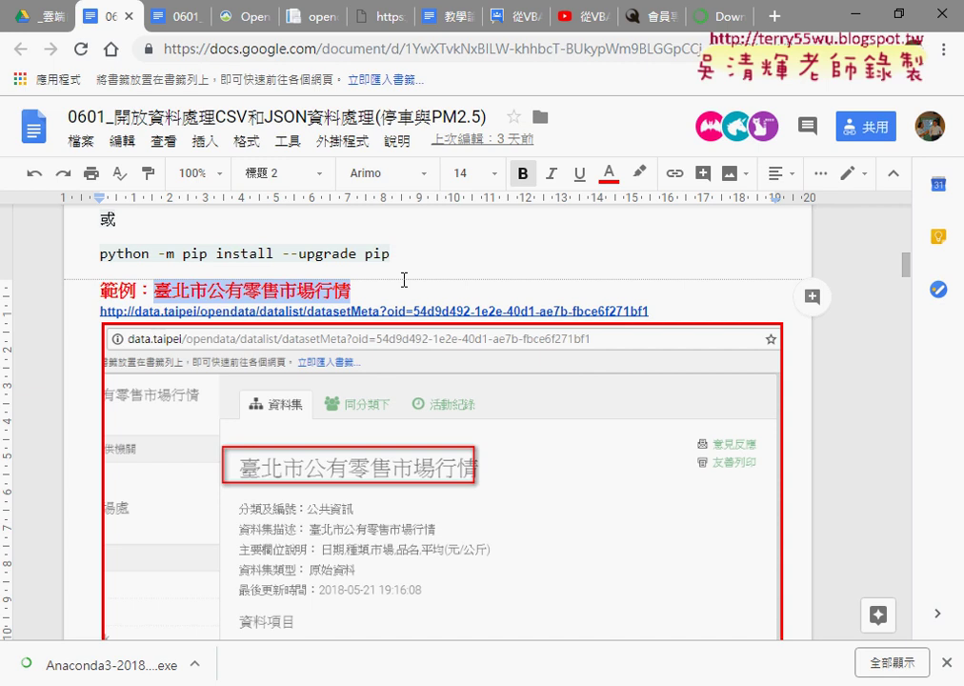
Follow the data.taipei link under the 範例 heading to the dataset page in a new tab.
scroll(371, 282, down, 3)
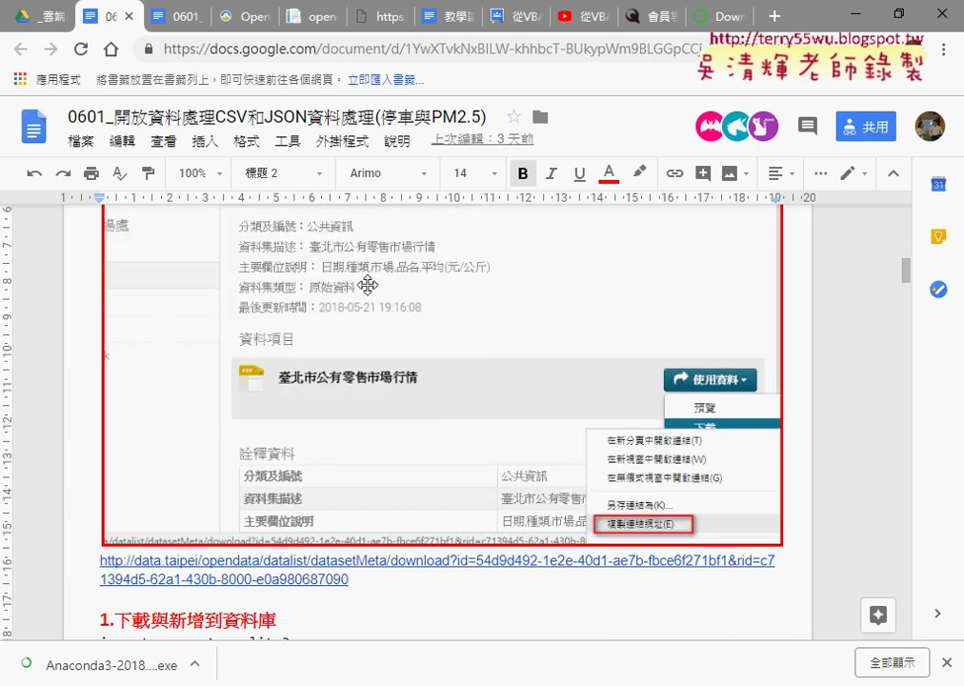
scroll(368, 285, down, 4)
scroll(368, 286, down, 5)
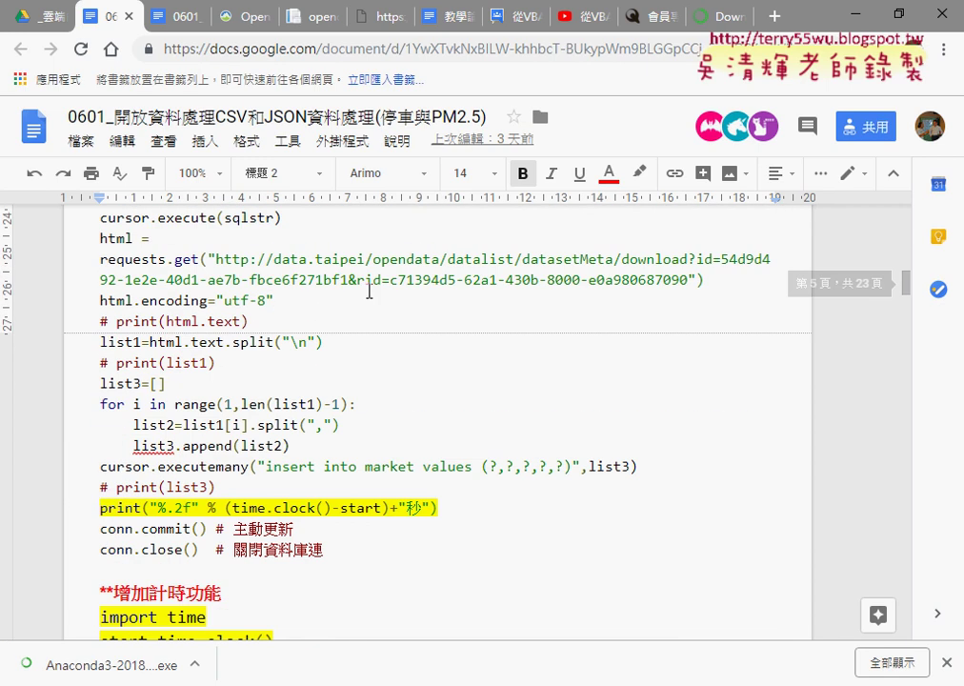
scroll(369, 290, up, 2)
scroll(367, 281, up, 5)
scroll(368, 313, up, 3)
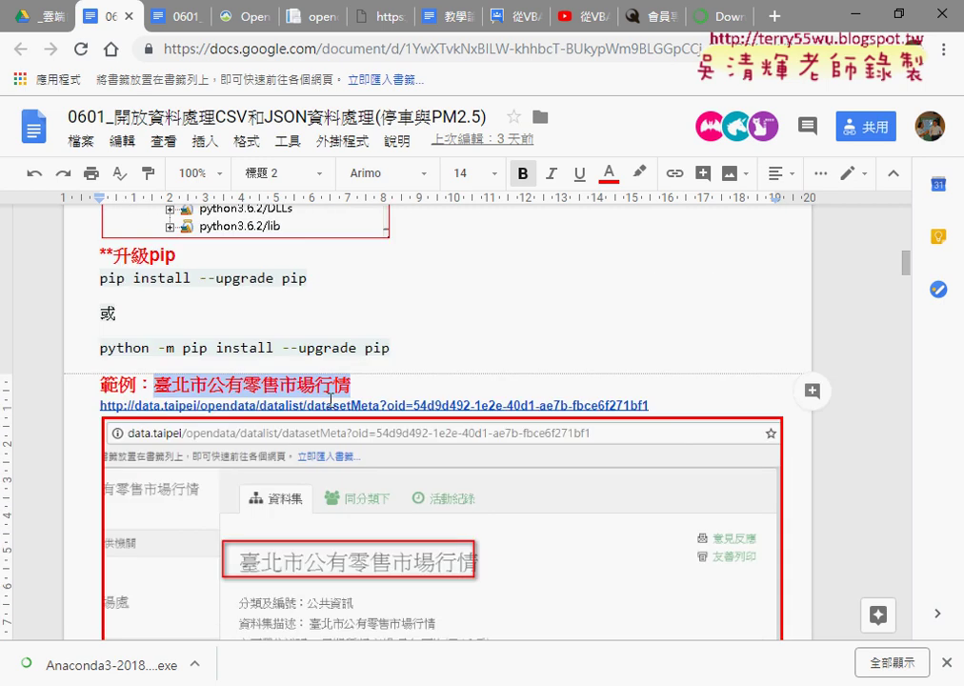
click(379, 405)
click(377, 434)
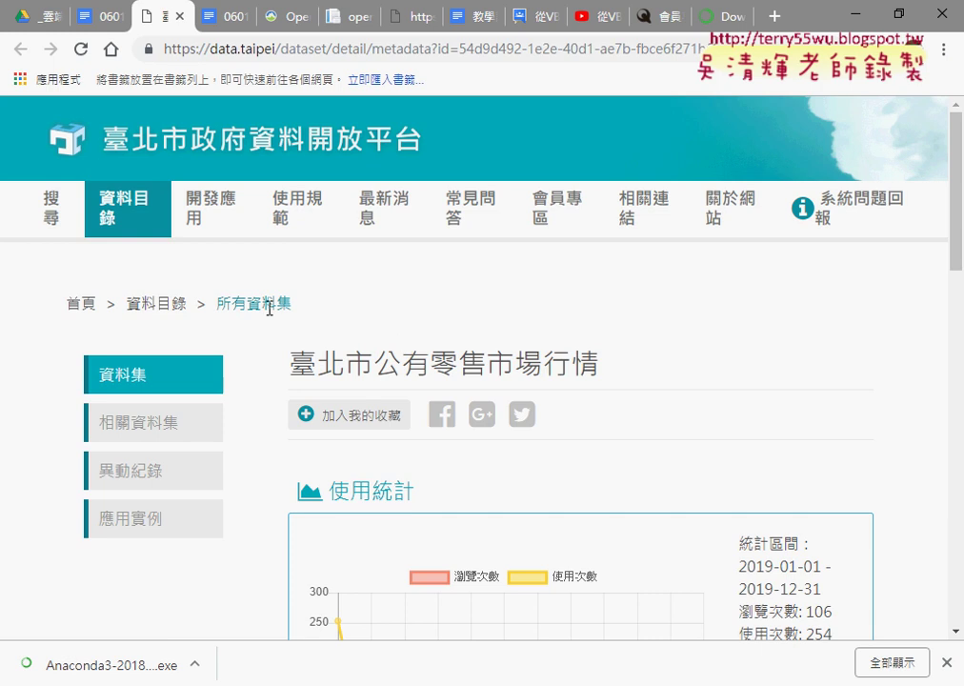
Go to the Data.Taipei home page using the 臺北市政府資料開放平台 logo.
click(141, 141)
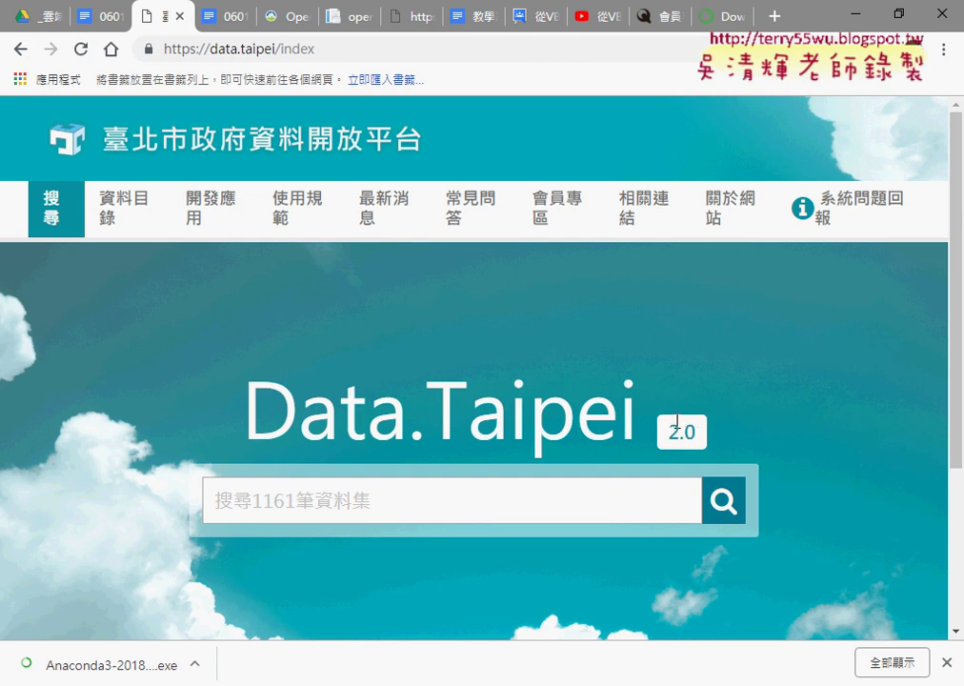
Show every dataset through the 資料目錄 > 所有資料集 menu.
scroll(519, 397, down, 1)
scroll(519, 397, down, 1)
scroll(262, 364, up, 2)
mouse_move(129, 209)
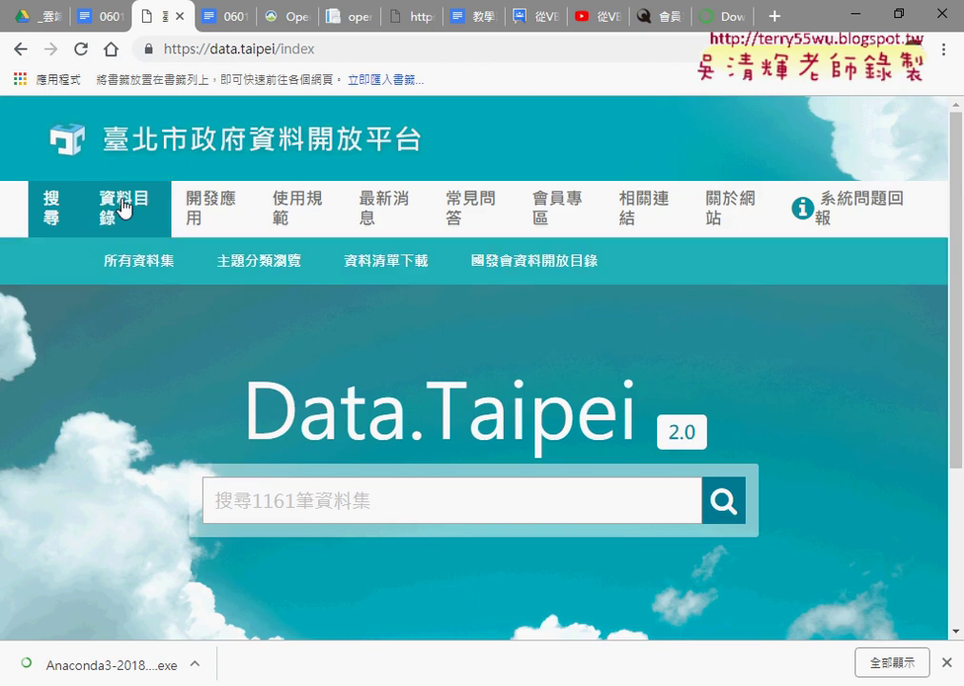
click(137, 264)
scroll(19, 329, down, 4)
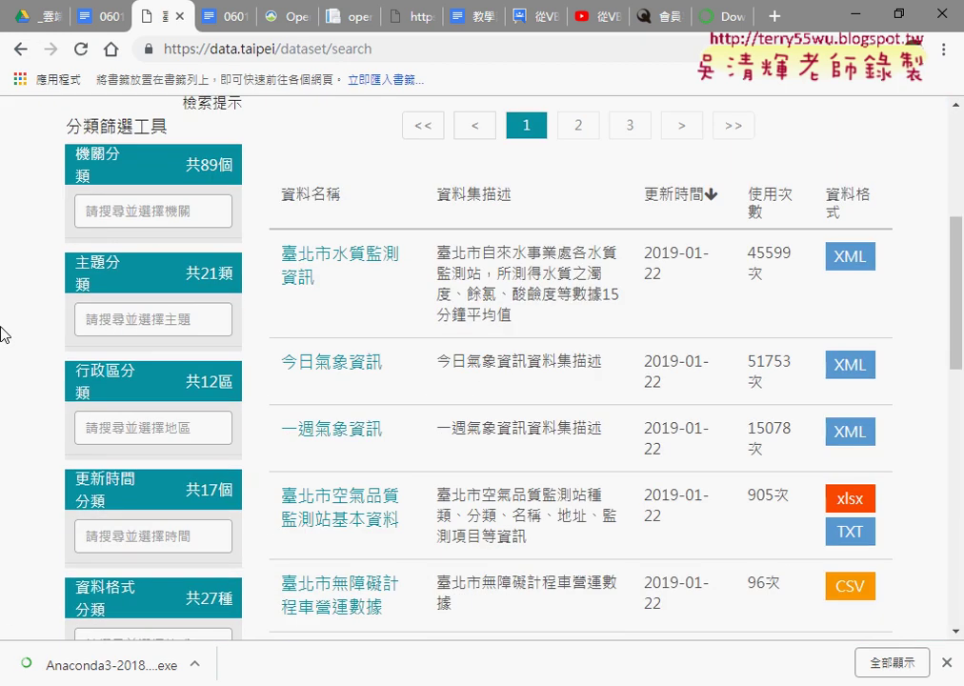
scroll(3, 334, down, 1)
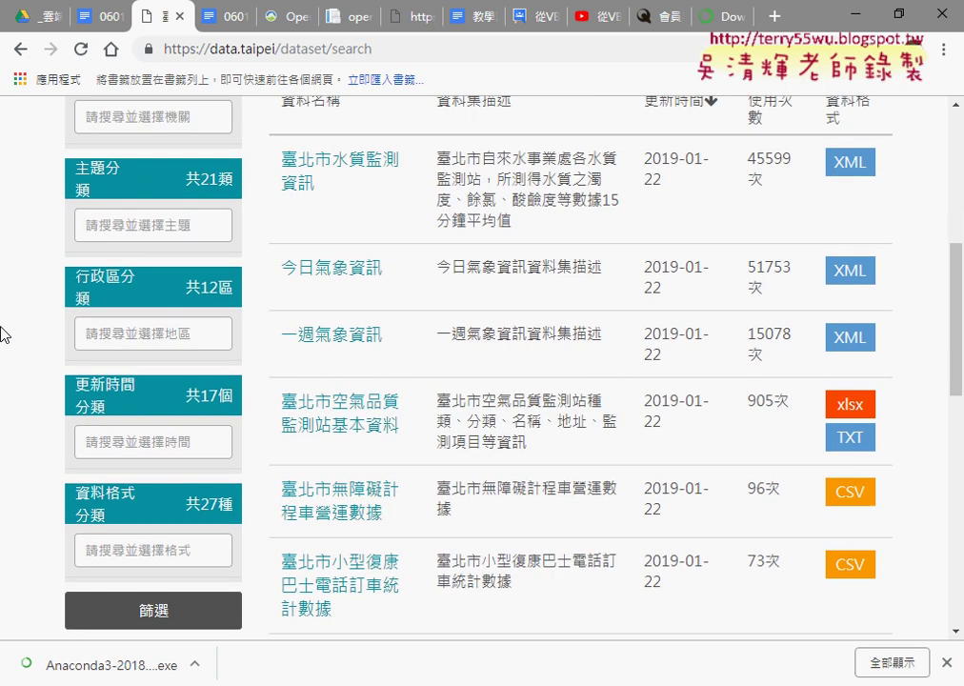
scroll(3, 334, up, 1)
scroll(6, 333, up, 2)
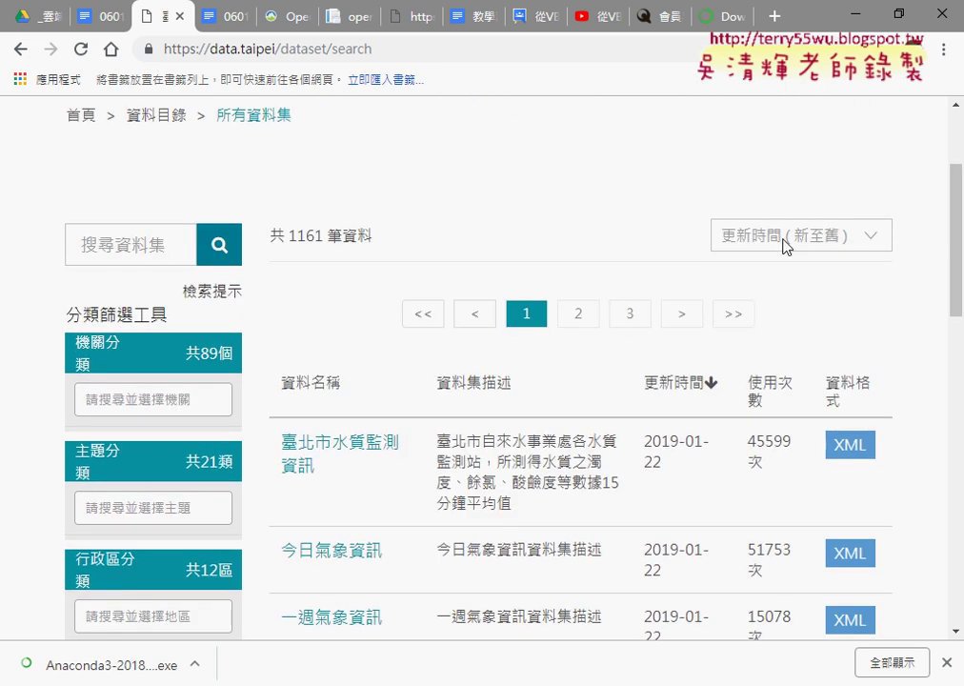
Sort the dataset list by 使用次數(多至少), most used first.
click(787, 246)
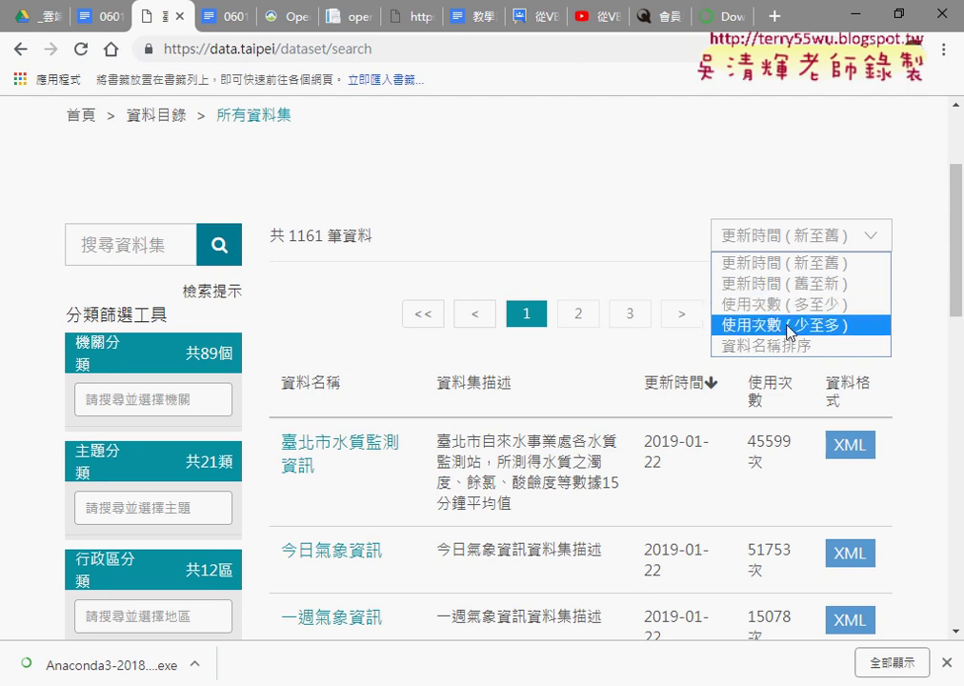
click(788, 305)
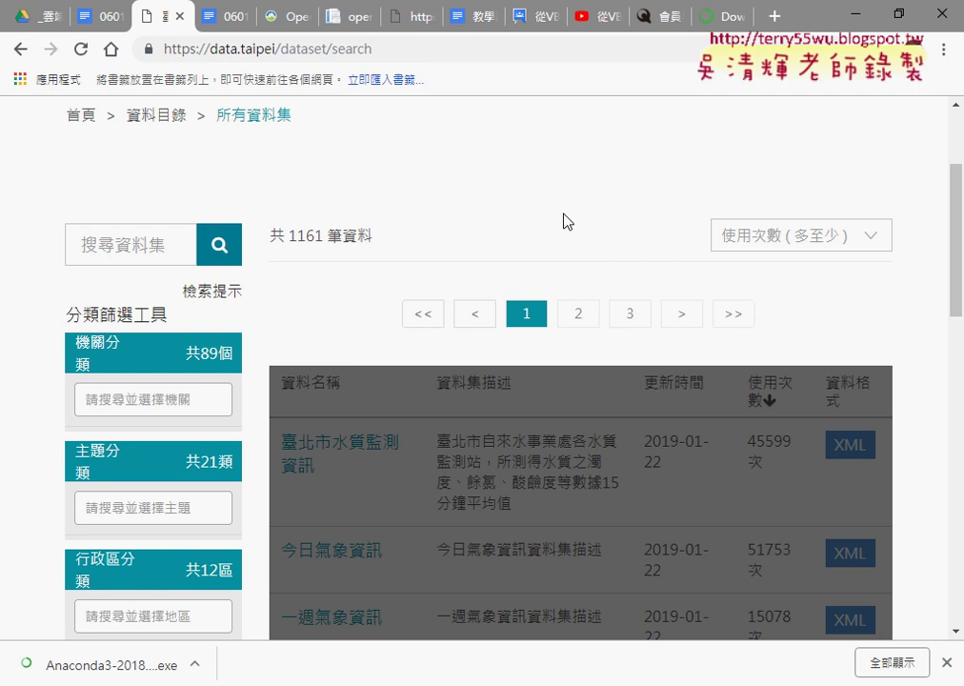
scroll(564, 221, down, 2)
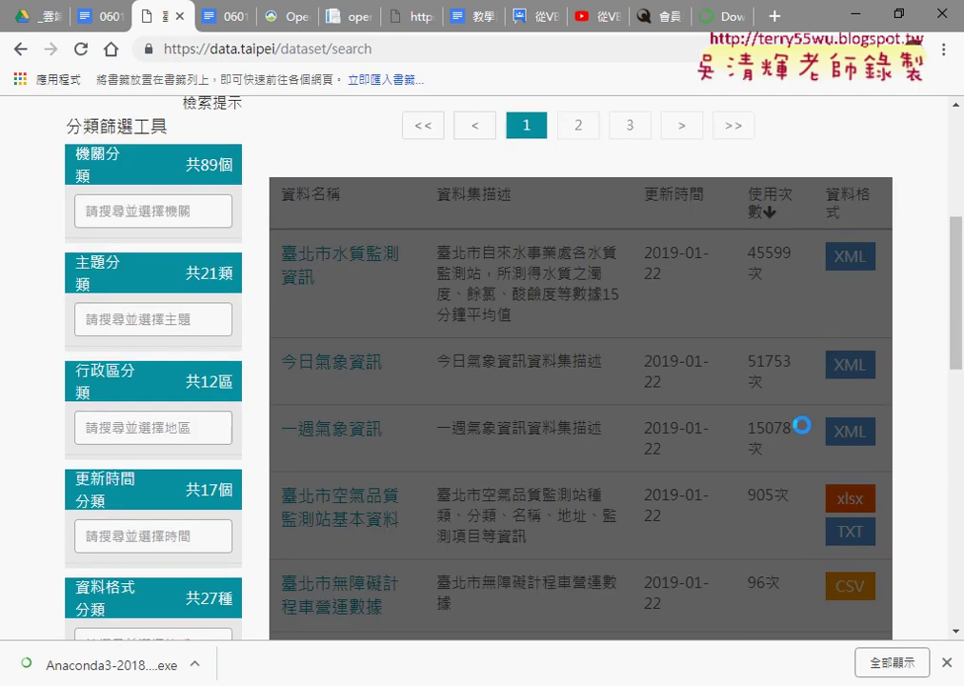
scroll(746, 366, down, 2)
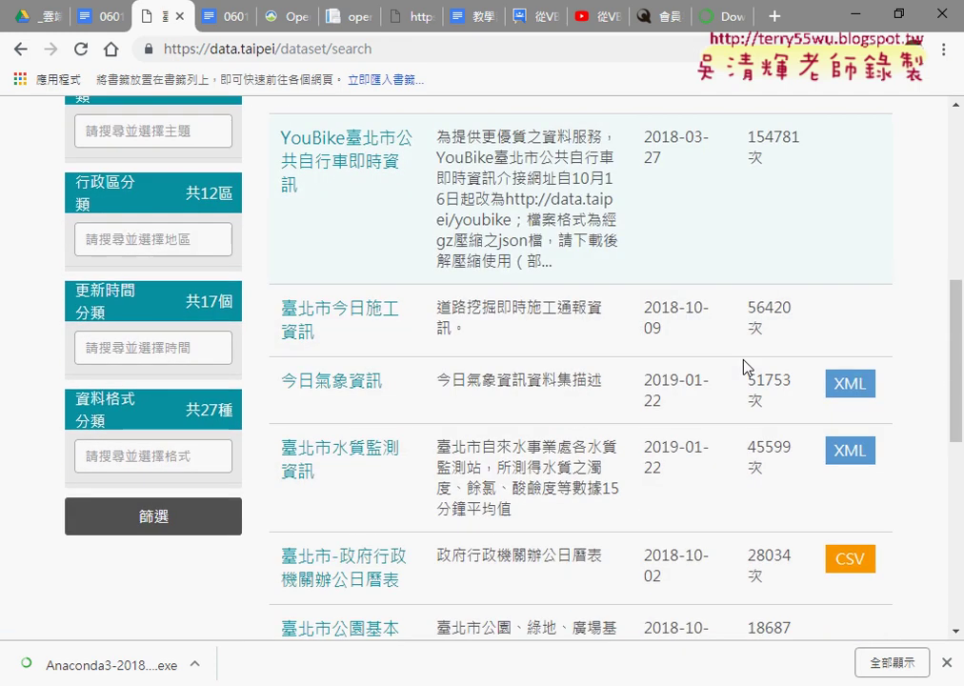
scroll(443, 334, up, 1)
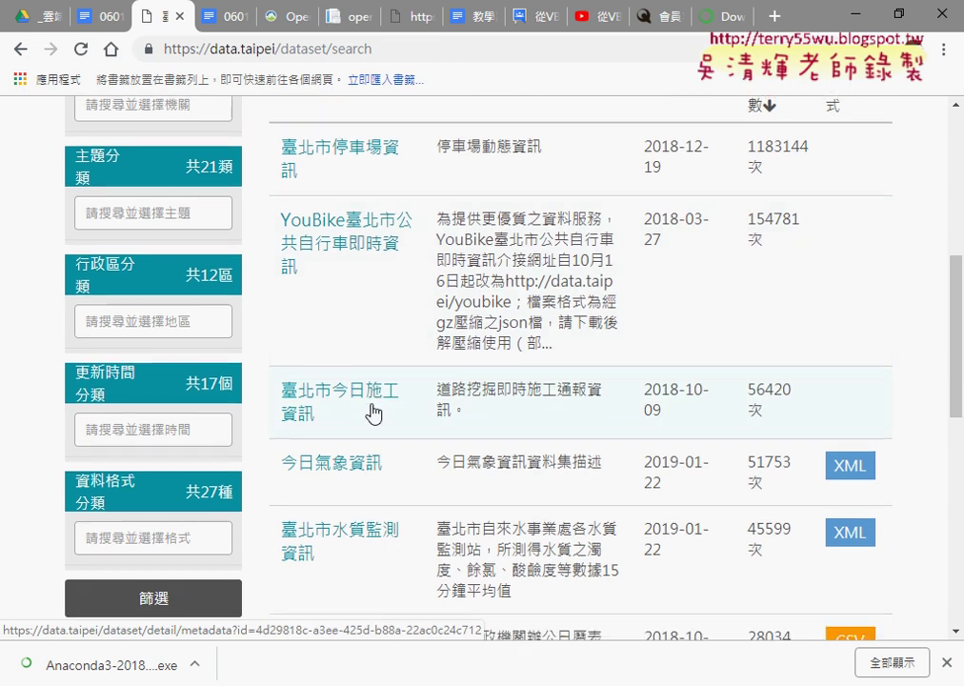
scroll(371, 410, down, 2)
scroll(373, 412, down, 2)
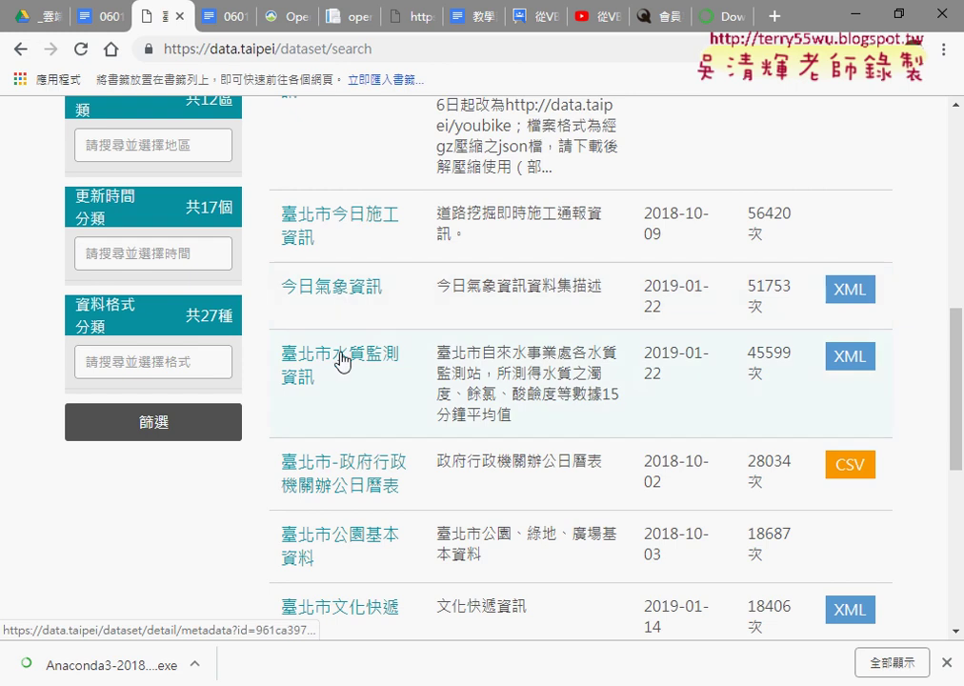
scroll(591, 343, down, 2)
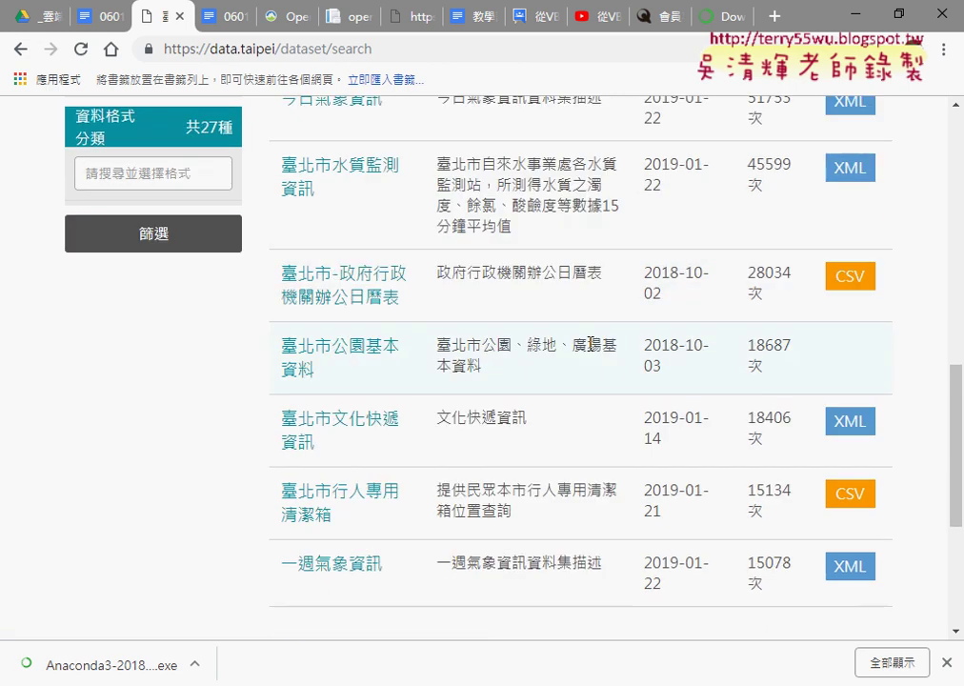
scroll(609, 340, up, 1)
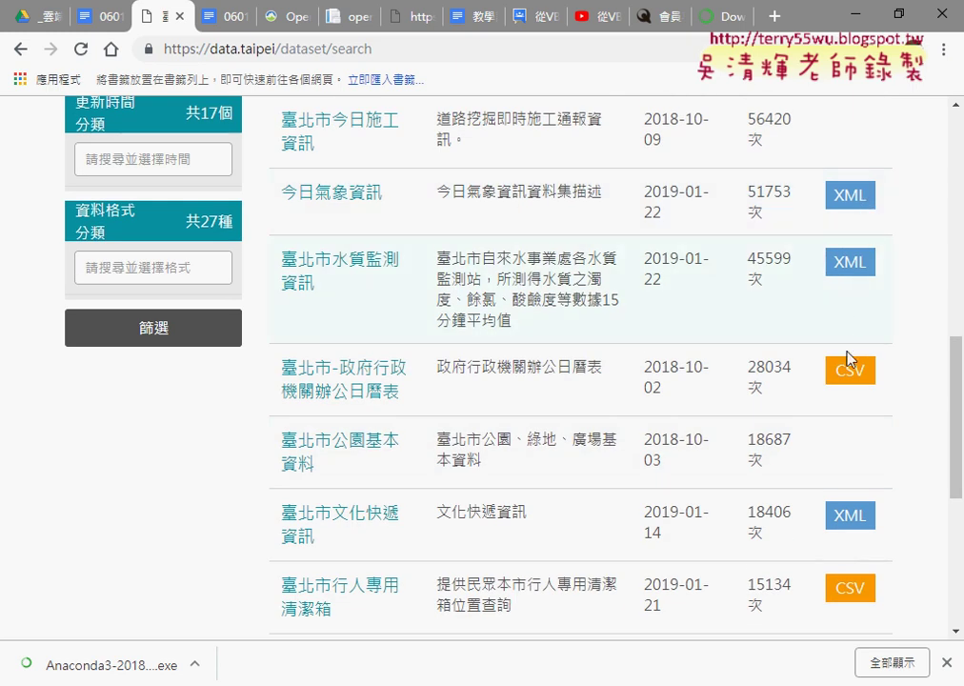
scroll(859, 397, down, 2)
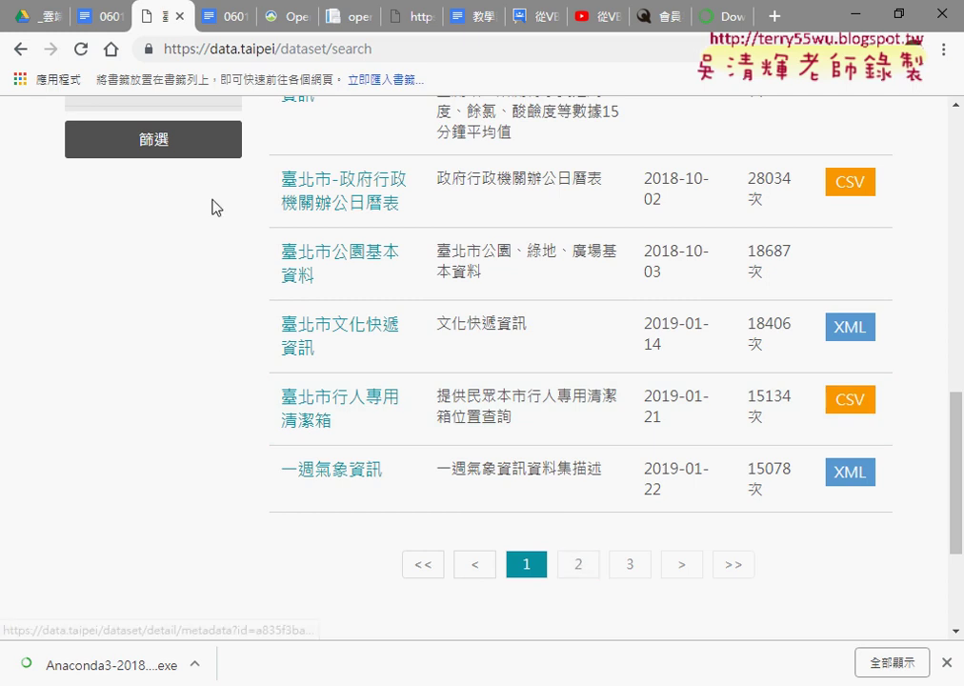
scroll(411, 282, up, 2)
scroll(405, 217, up, 2)
scroll(557, 276, up, 5)
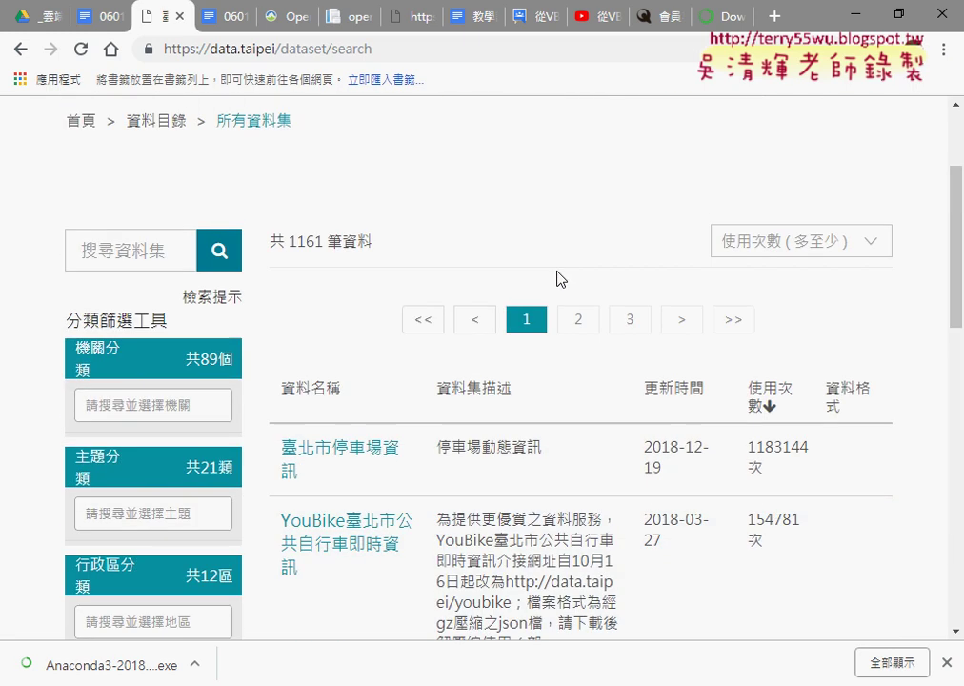
scroll(837, 451, up, 2)
click(824, 426)
click(824, 426)
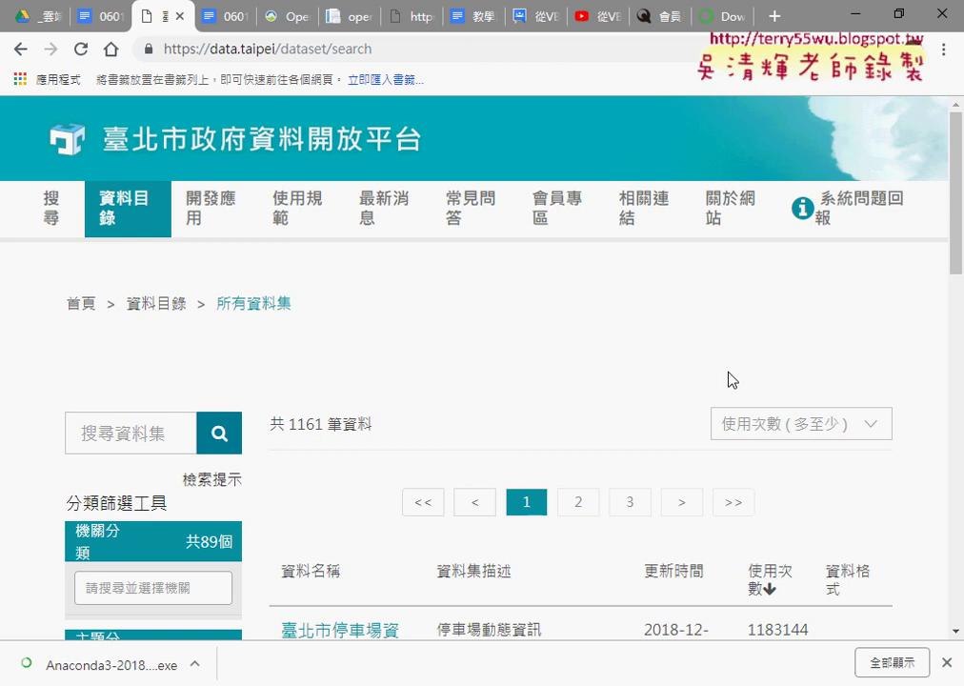
Expand the 資料格式分類 filter to list the available formats, including CSV (388).
scroll(648, 372, down, 3)
scroll(576, 369, down, 2)
scroll(429, 386, down, 2)
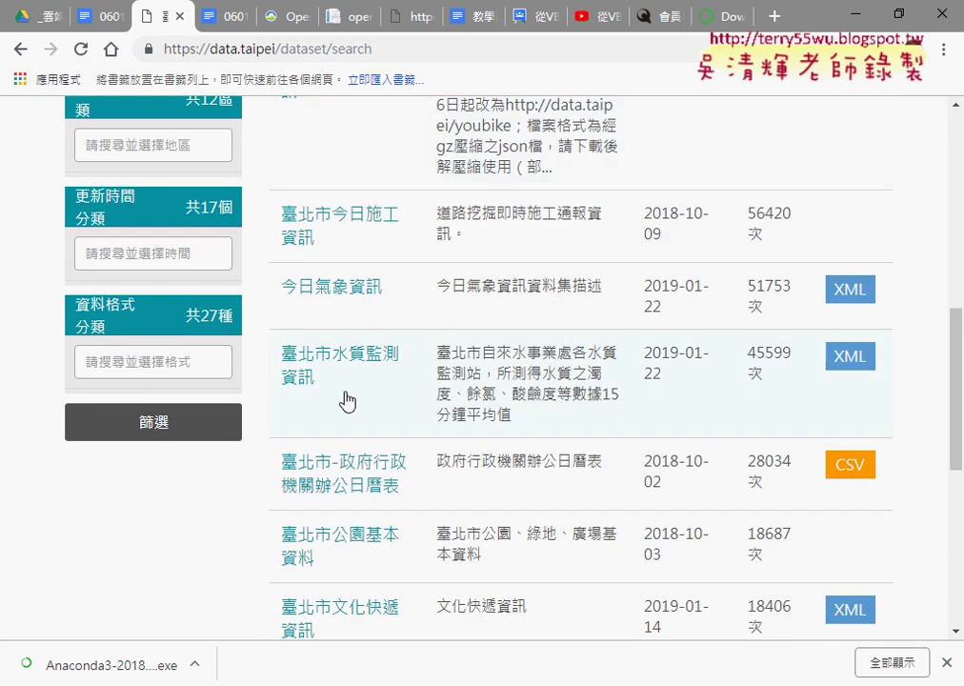
click(114, 308)
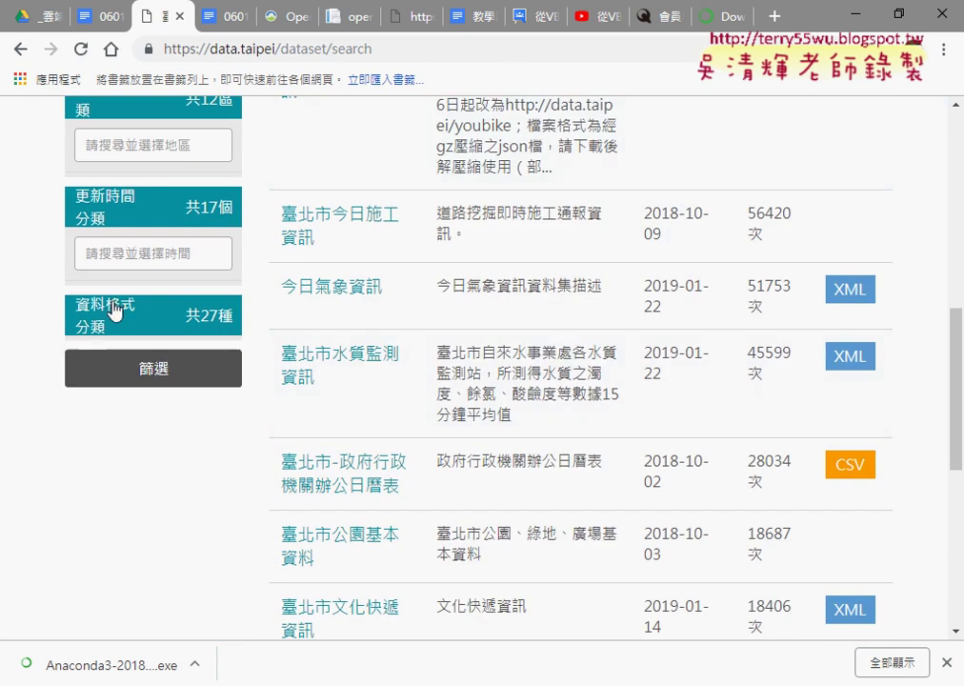
click(193, 316)
click(145, 362)
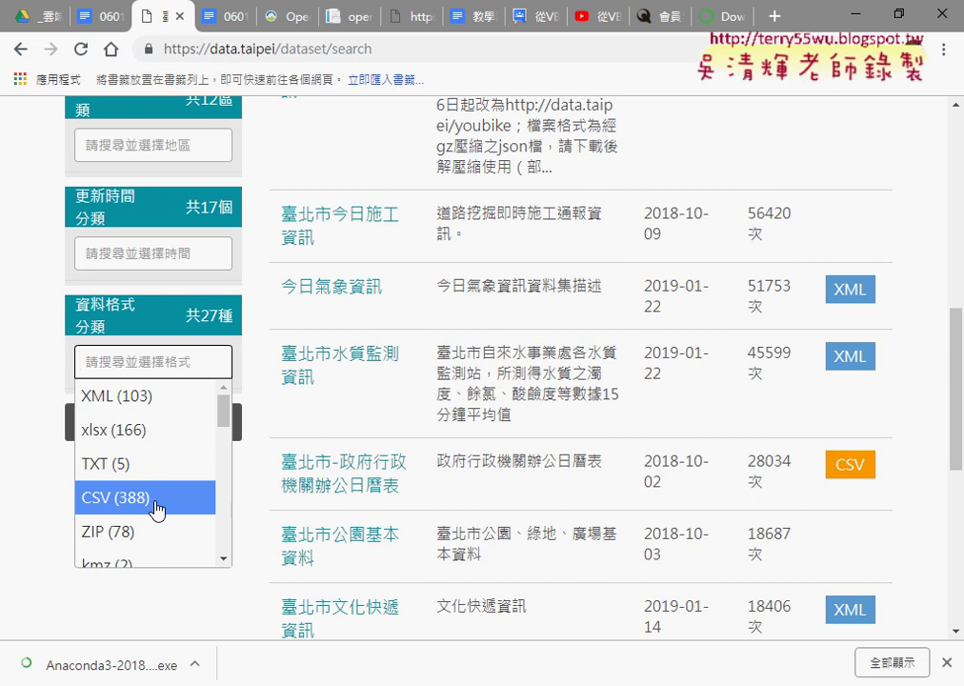
In the lesson notes, select the 臺北市公有零售市場行情 heading and open its data.taipei link.
scroll(161, 508, down, 1)
scroll(161, 508, down, 1)
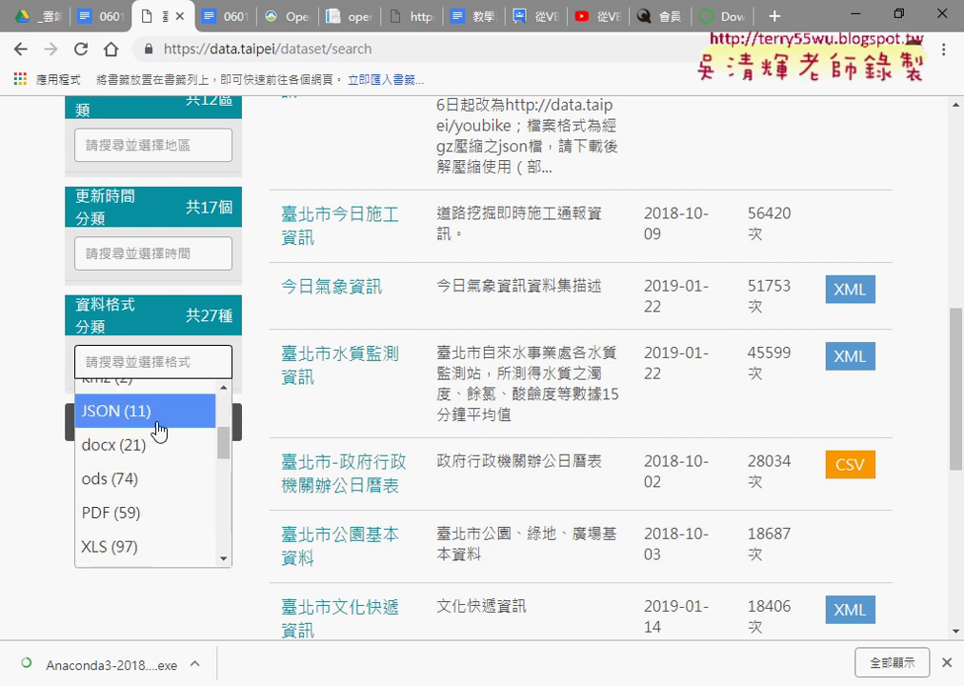
scroll(159, 429, up, 1)
scroll(224, 422, up, 1)
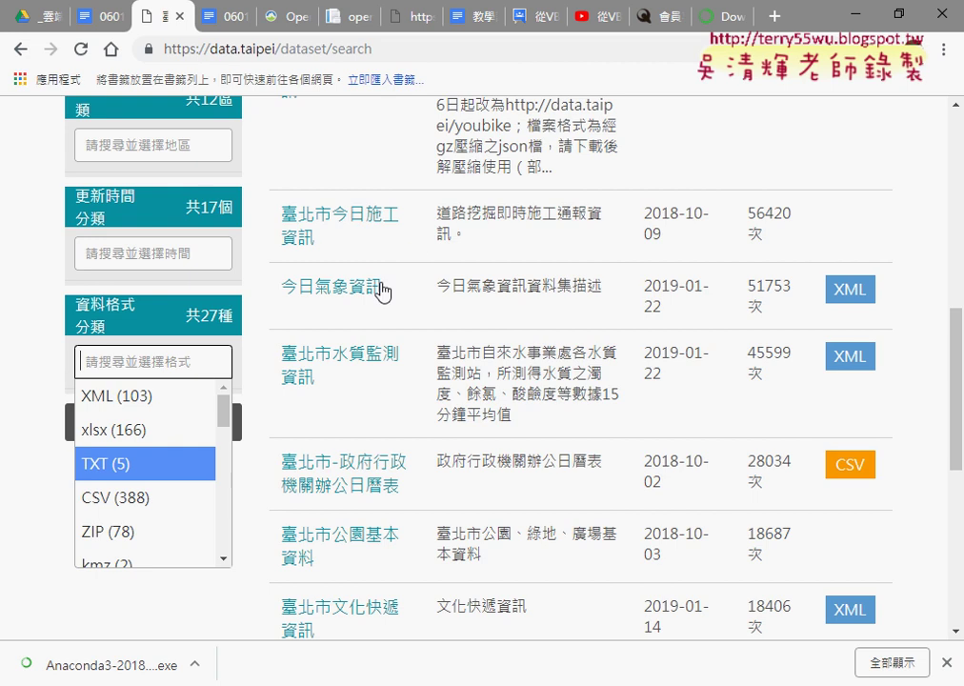
scroll(438, 243, up, 5)
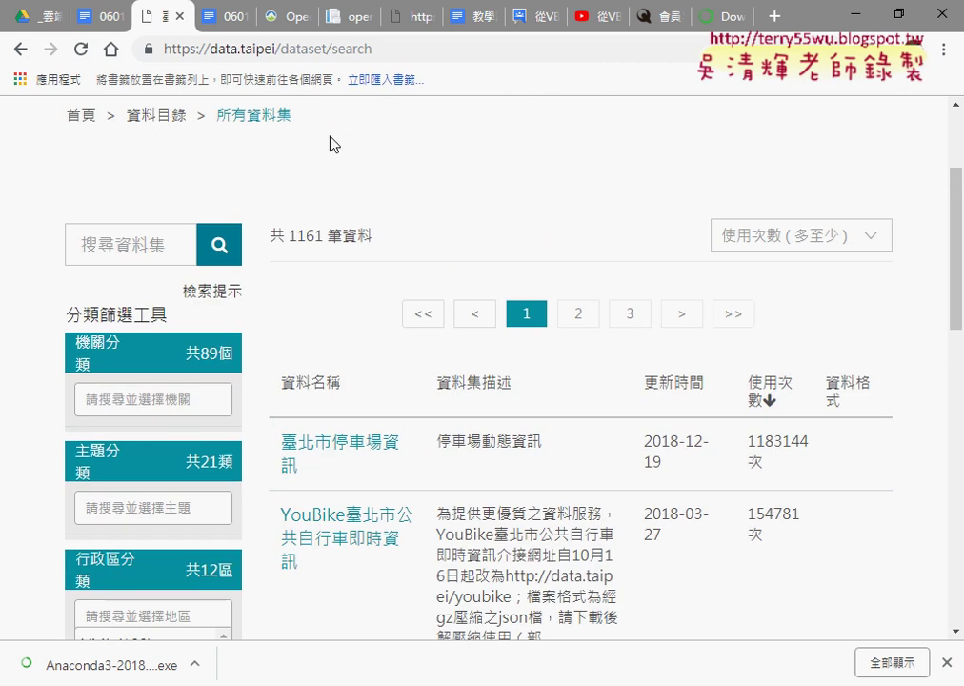
scroll(488, 194, down, 5)
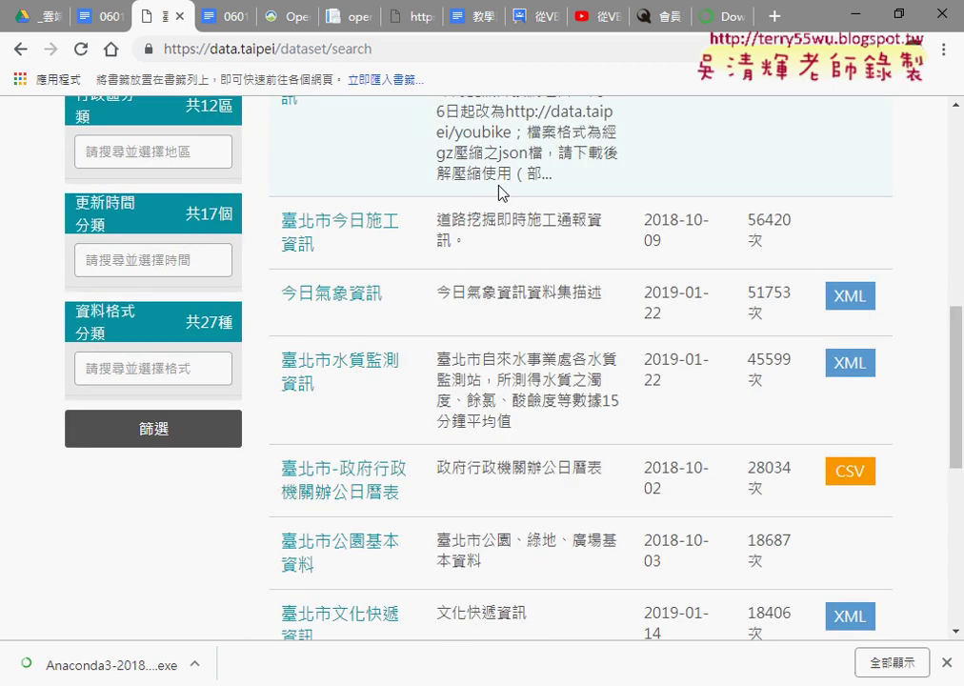
scroll(703, 239, up, 5)
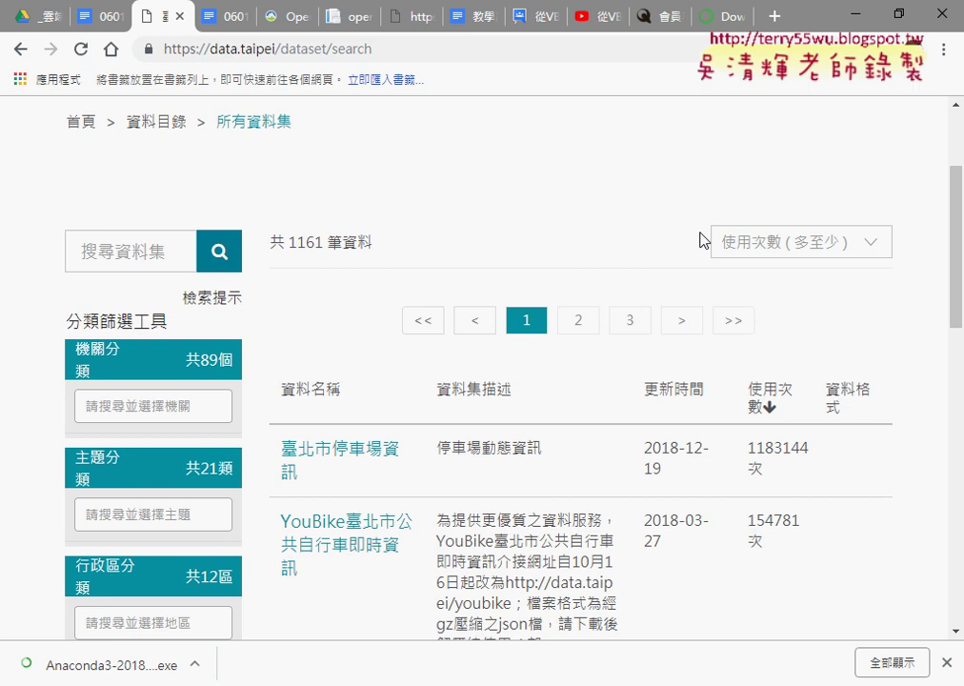
click(181, 19)
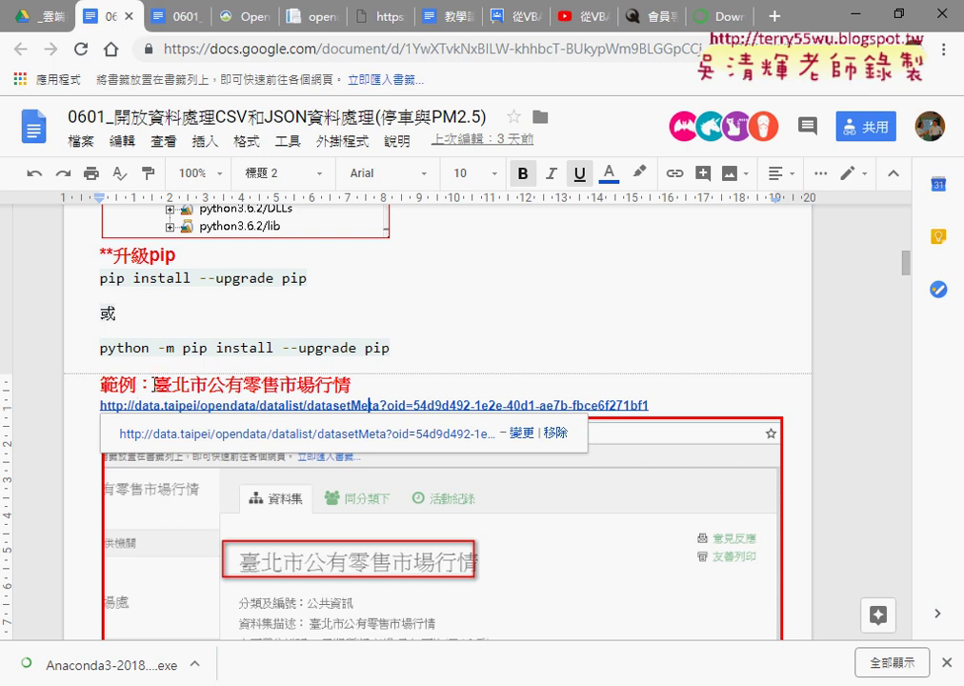
drag(155, 384, 351, 385)
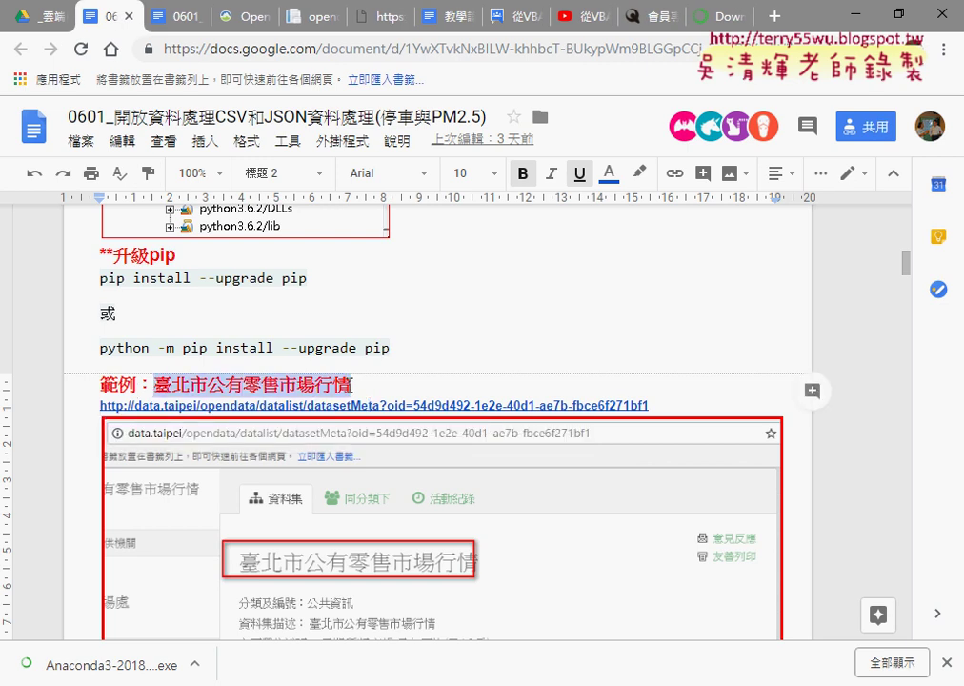
click(380, 405)
Open the 臺北市公有零售市場行情 dataset page and preview its data item under 資料項目.
click(390, 440)
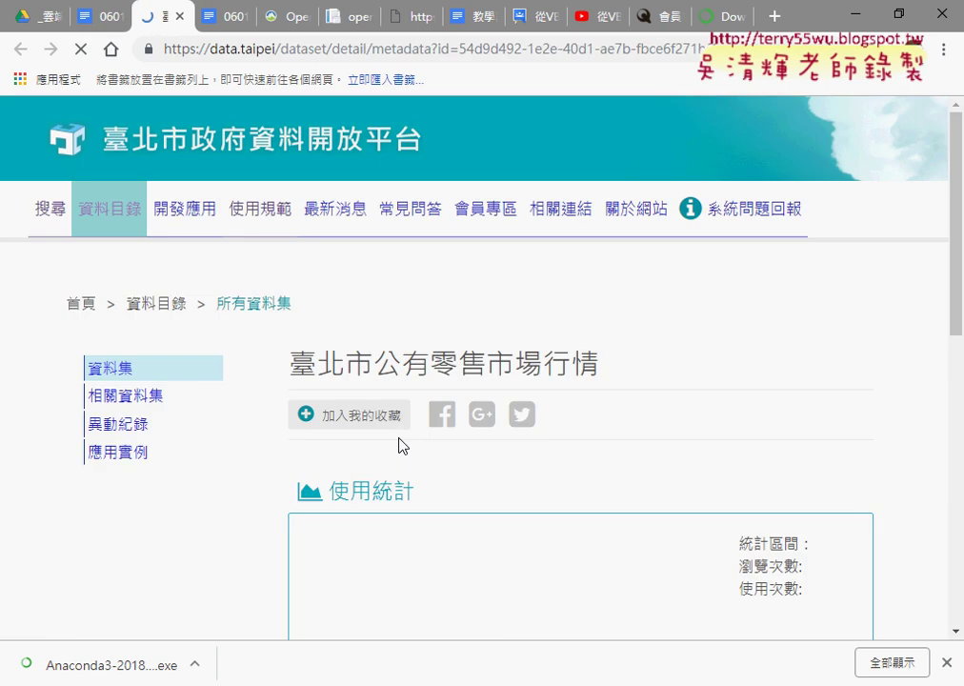
scroll(883, 336, down, 1)
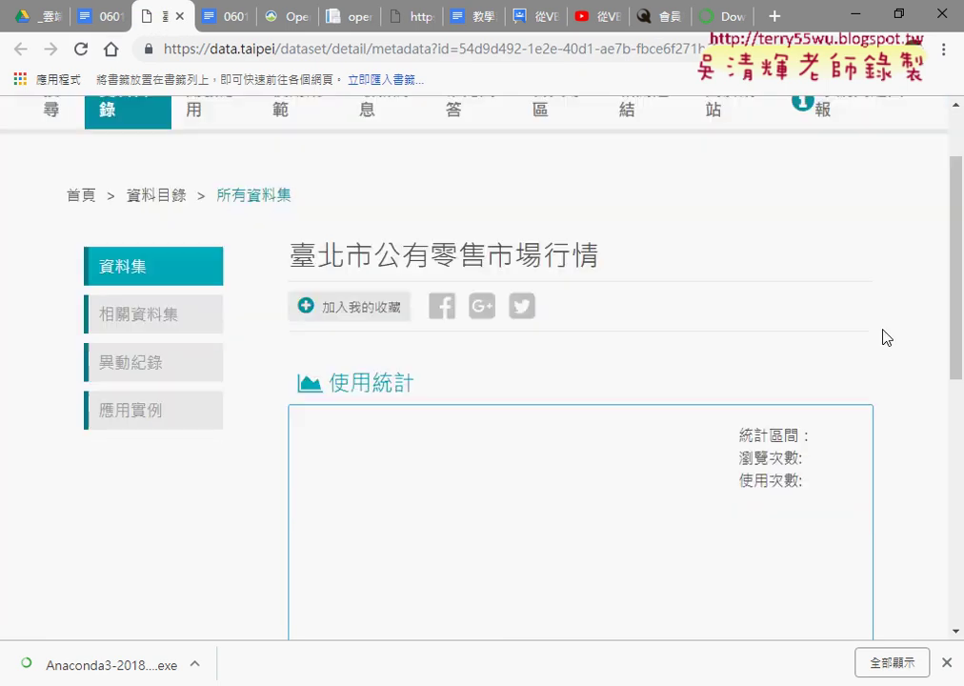
scroll(919, 337, down, 2)
scroll(919, 337, down, 2)
scroll(919, 337, down, 2)
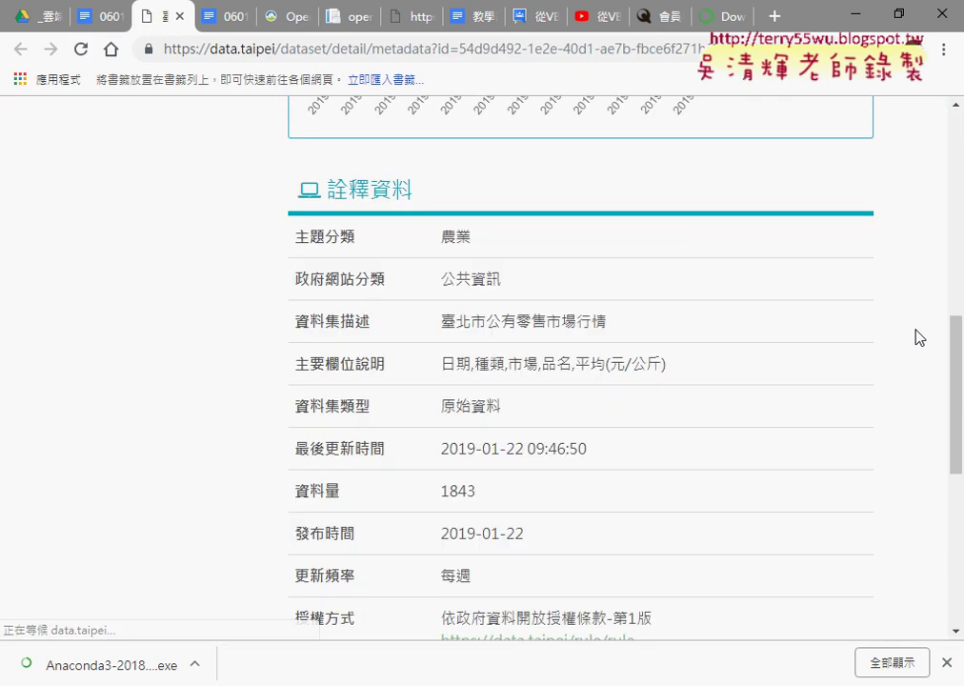
scroll(919, 337, down, 2)
scroll(919, 338, down, 2)
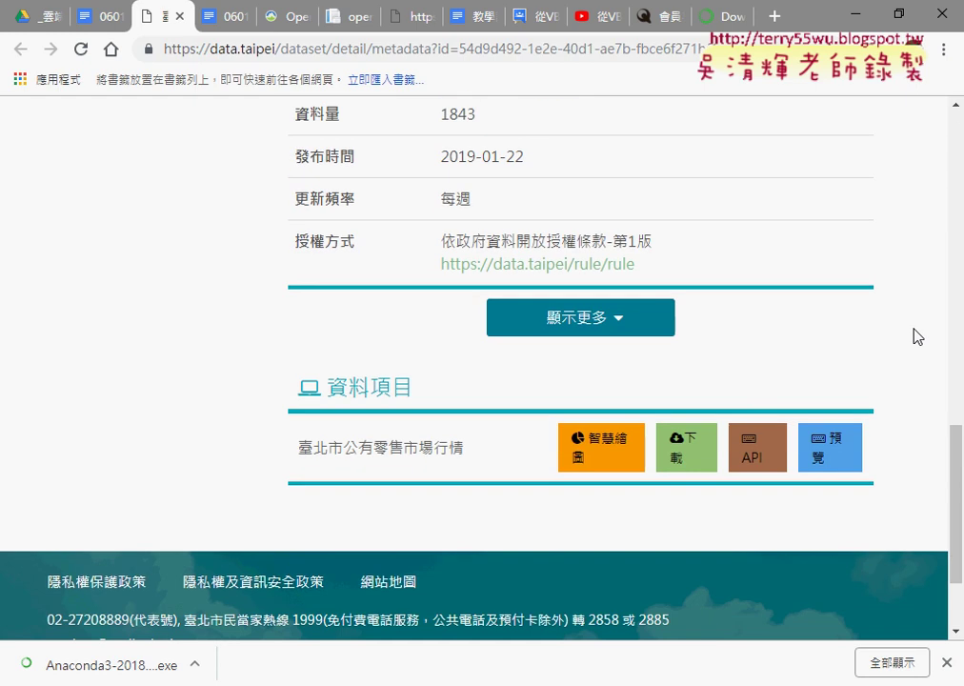
scroll(918, 336, down, 1)
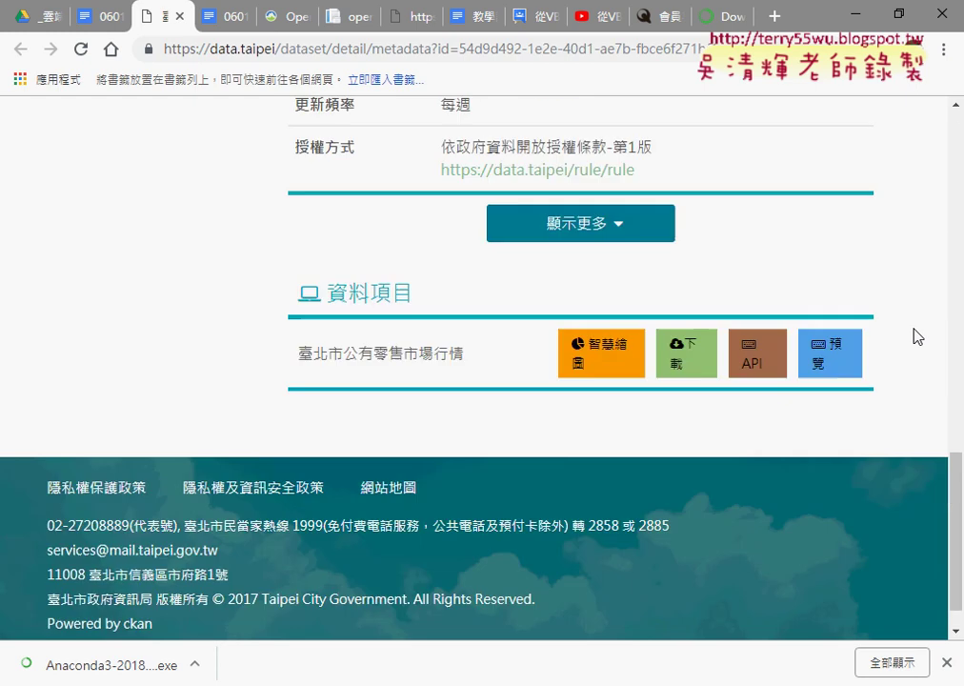
click(821, 367)
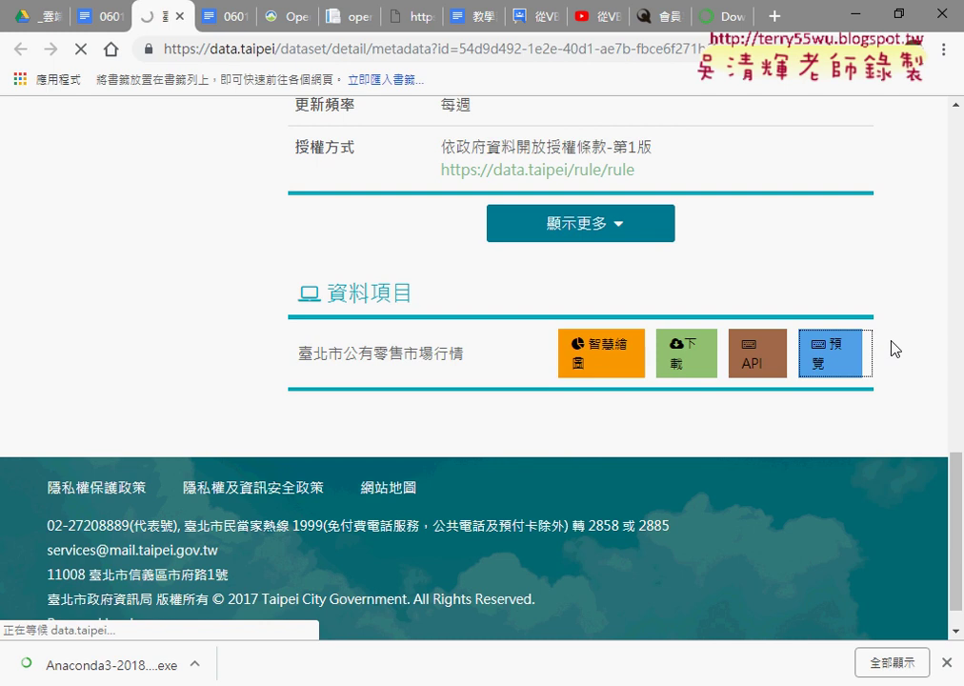
Browse the 3,623-record preview at 10 rows per page, then go back to the dataset description.
scroll(795, 321, down, 3)
scroll(795, 322, down, 3)
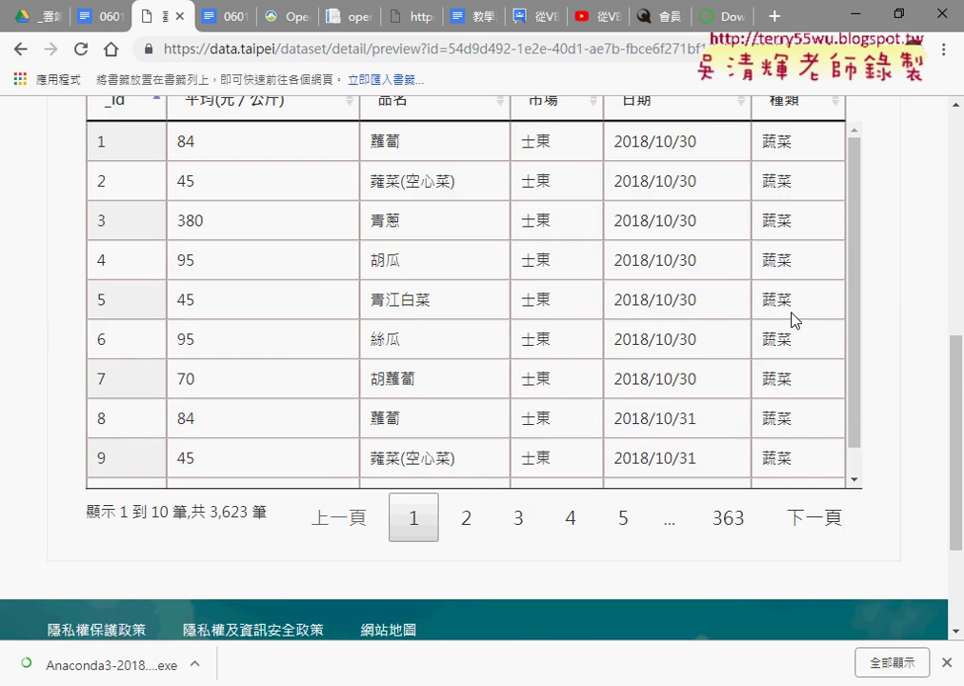
scroll(795, 321, up, 1)
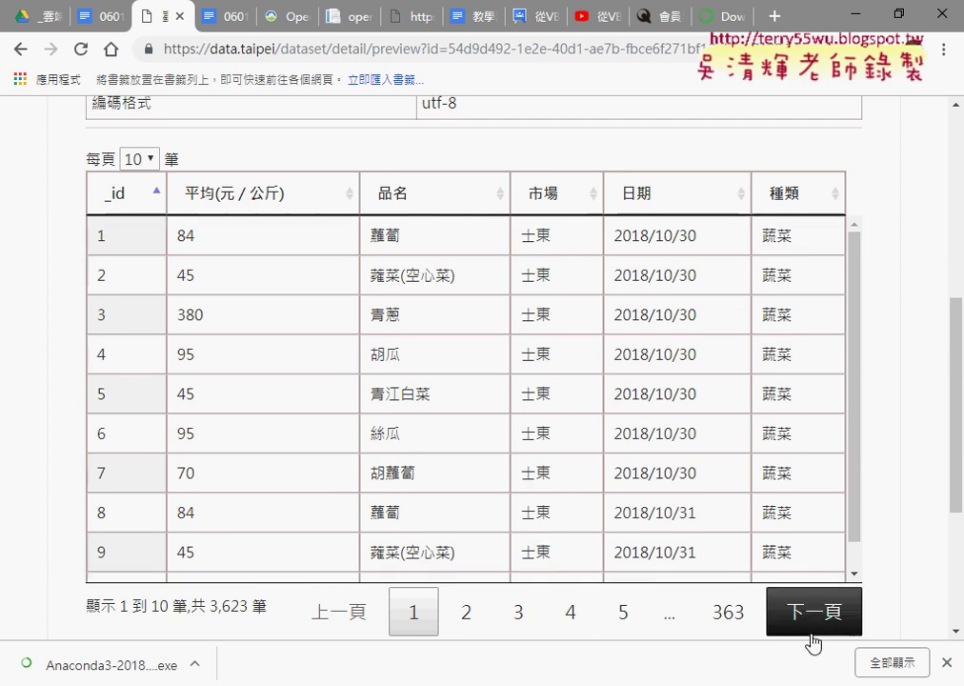
click(140, 162)
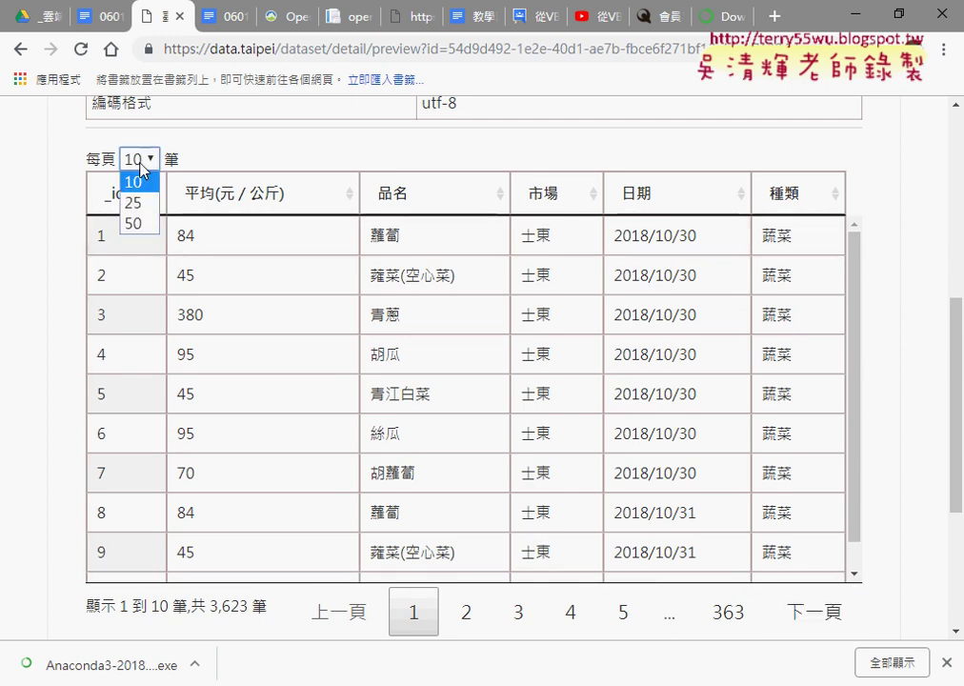
click(141, 166)
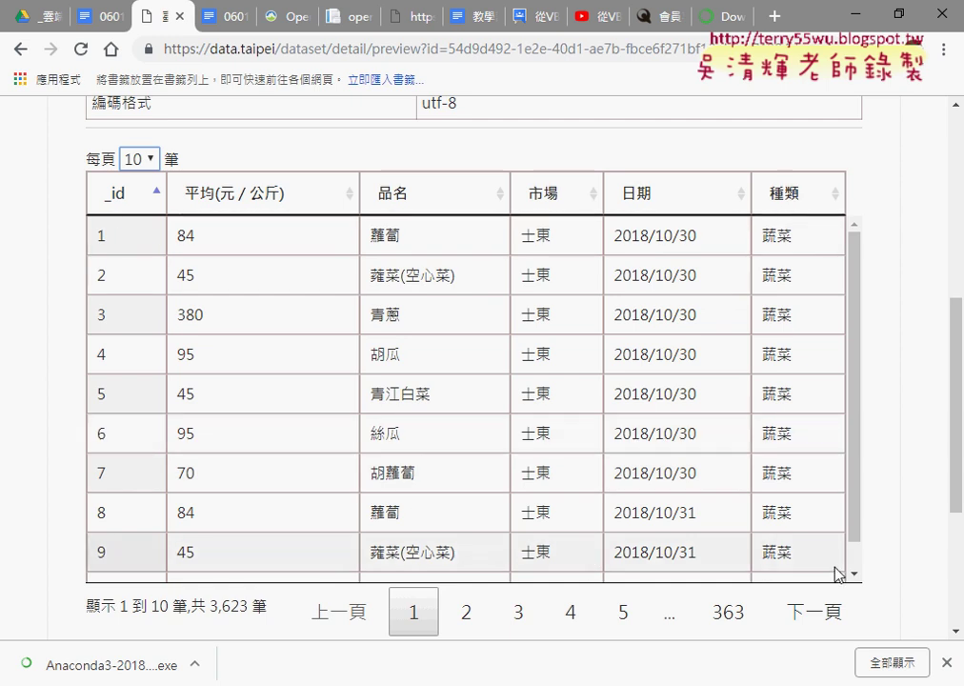
scroll(908, 486, up, 3)
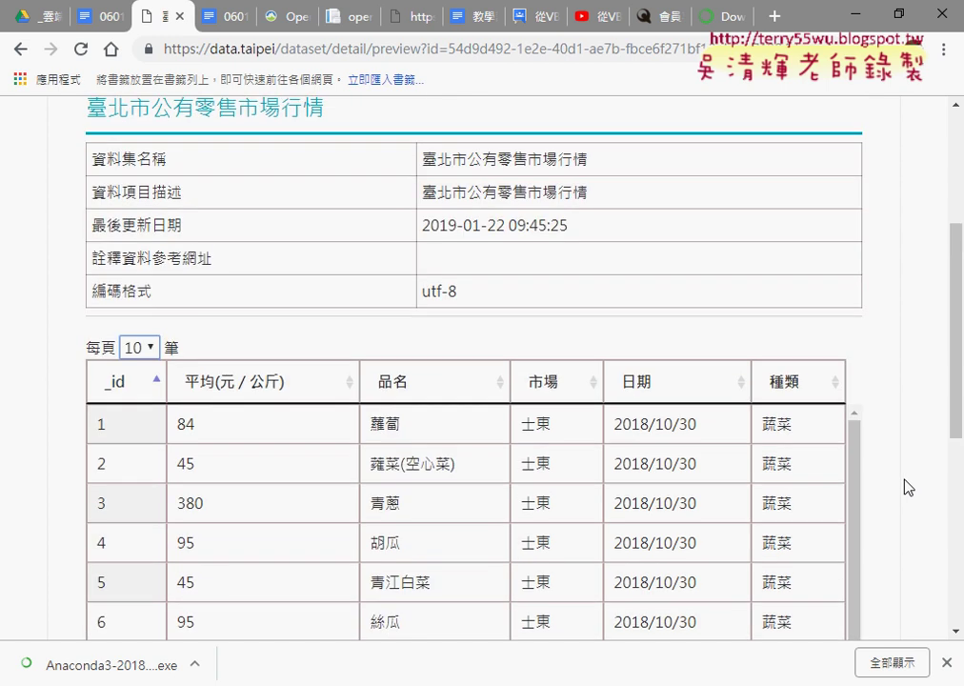
click(20, 49)
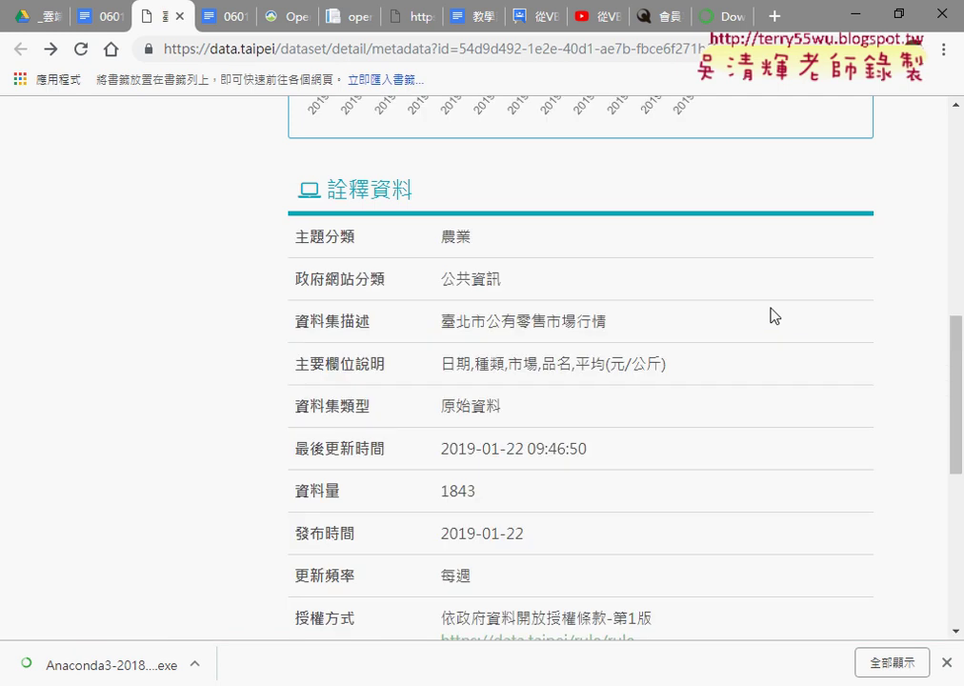
scroll(786, 318, down, 3)
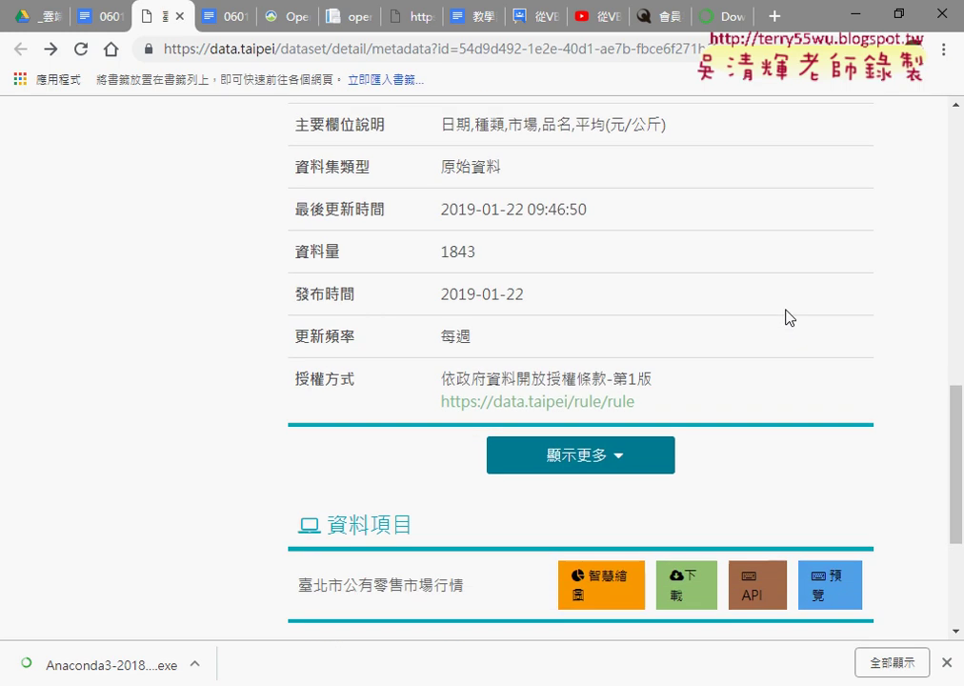
scroll(786, 317, down, 1)
scroll(786, 323, down, 2)
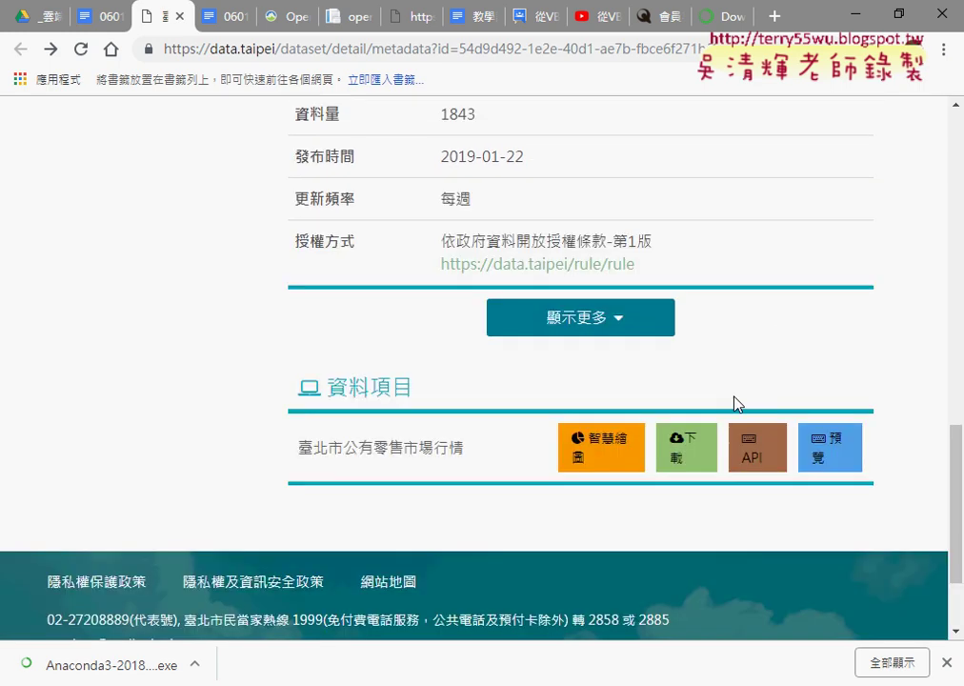
click(681, 461)
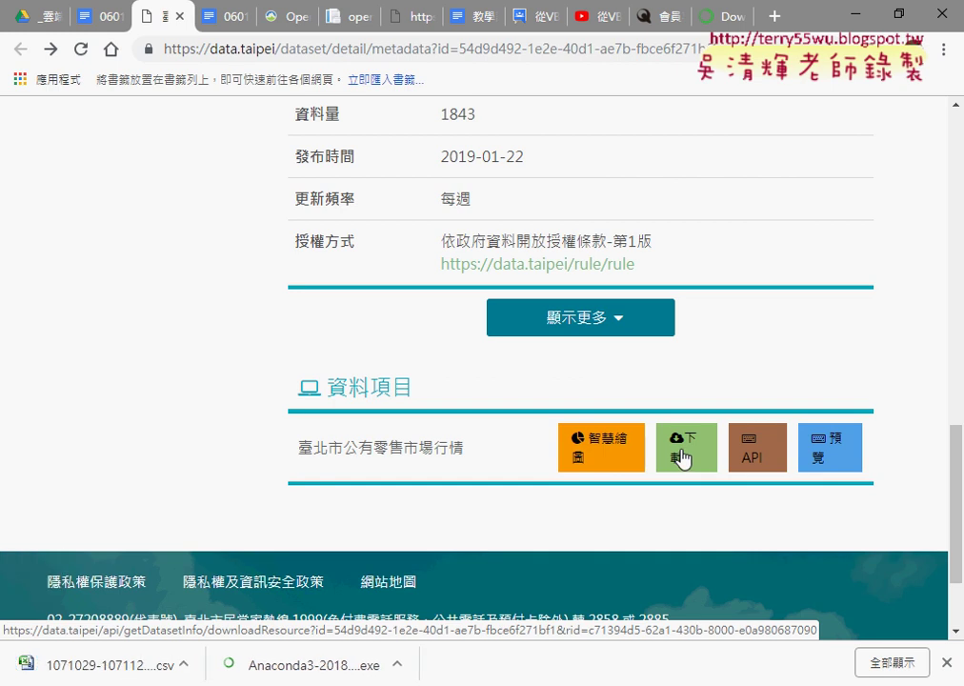
click(196, 670)
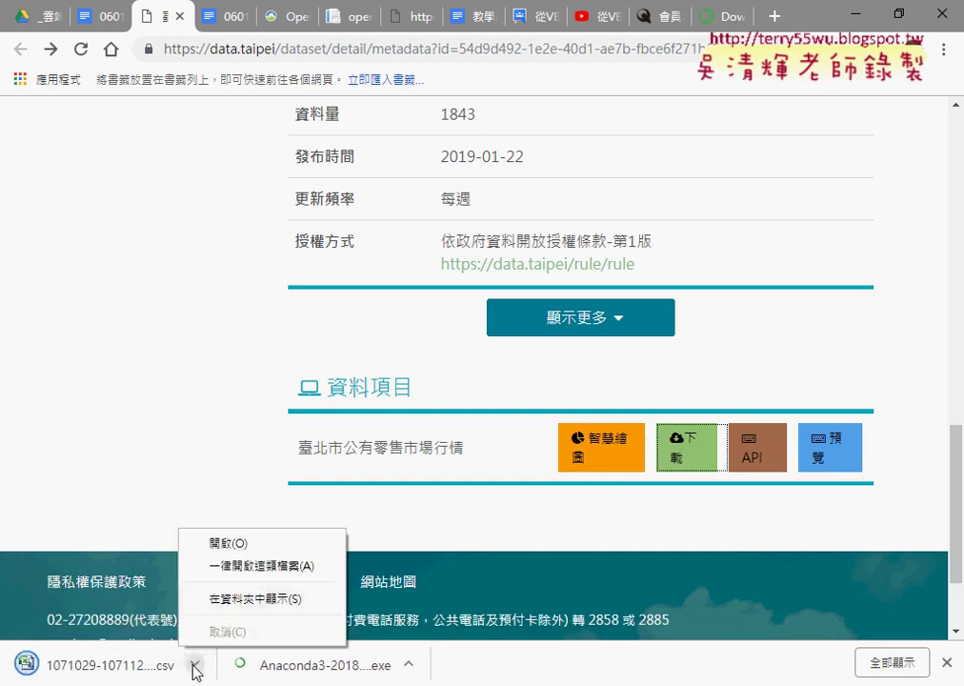
click(231, 603)
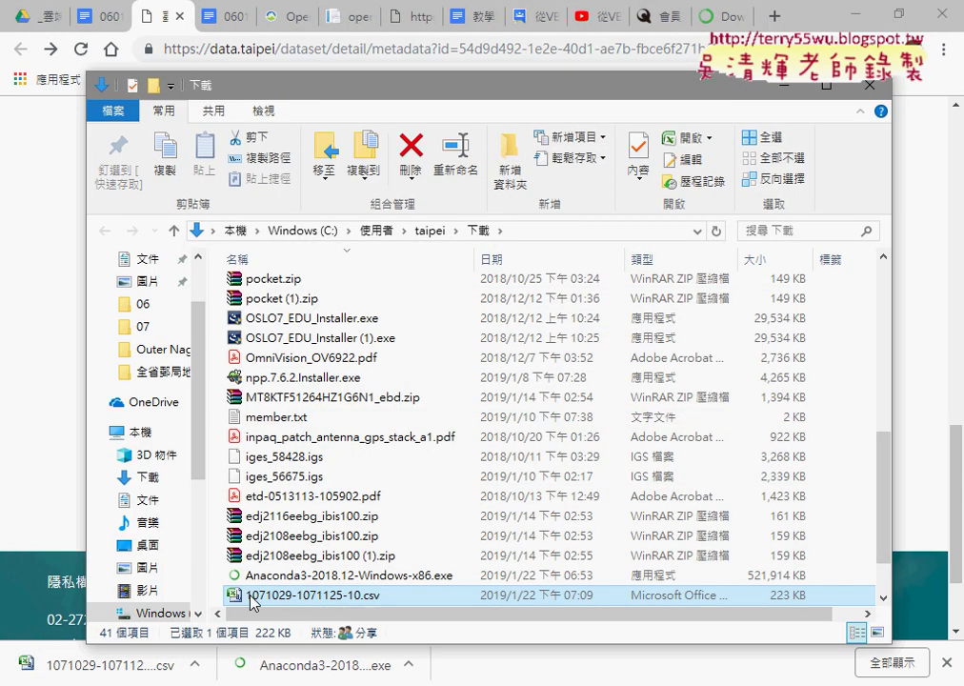
right_click(346, 595)
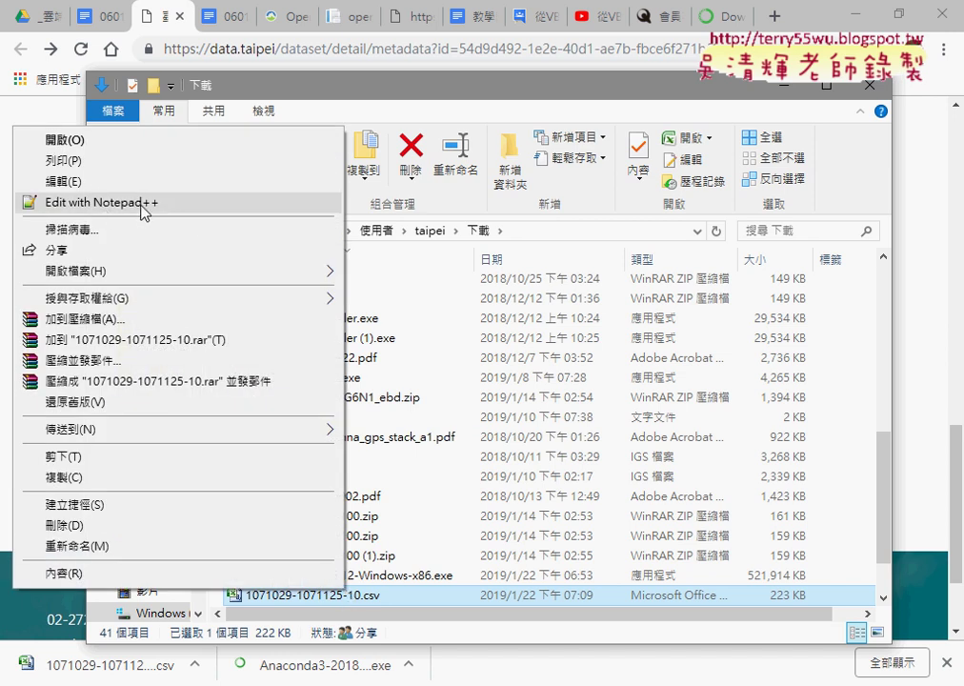
click(254, 209)
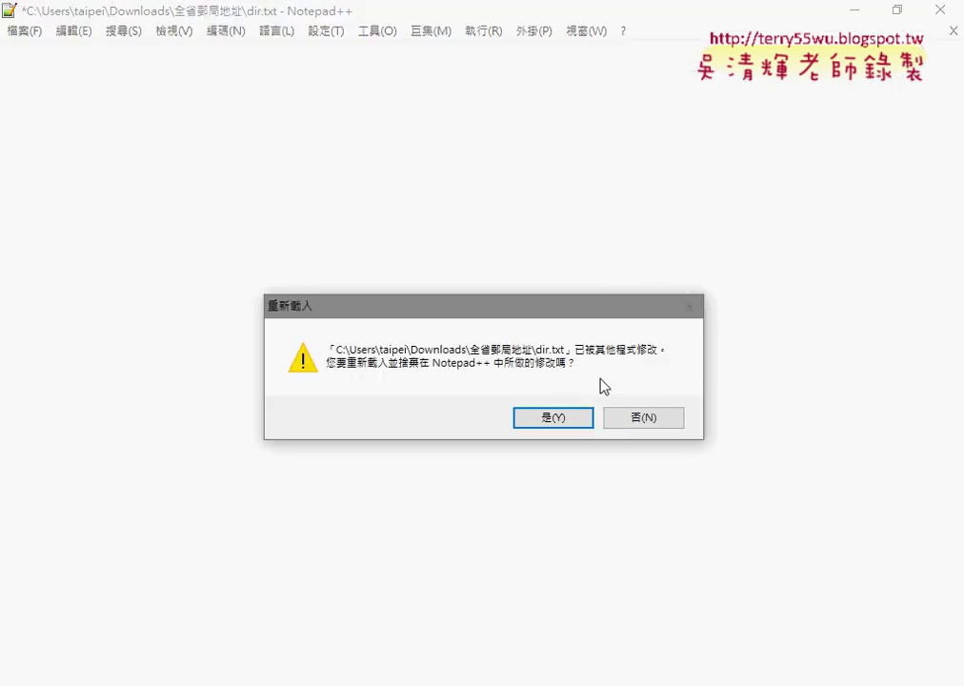
click(552, 420)
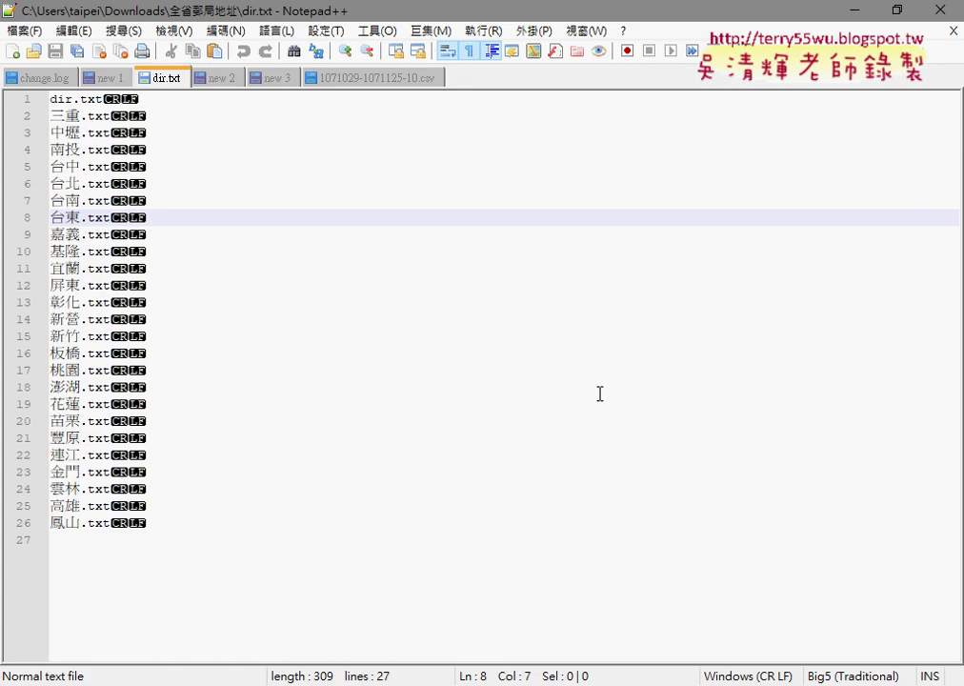
click(385, 84)
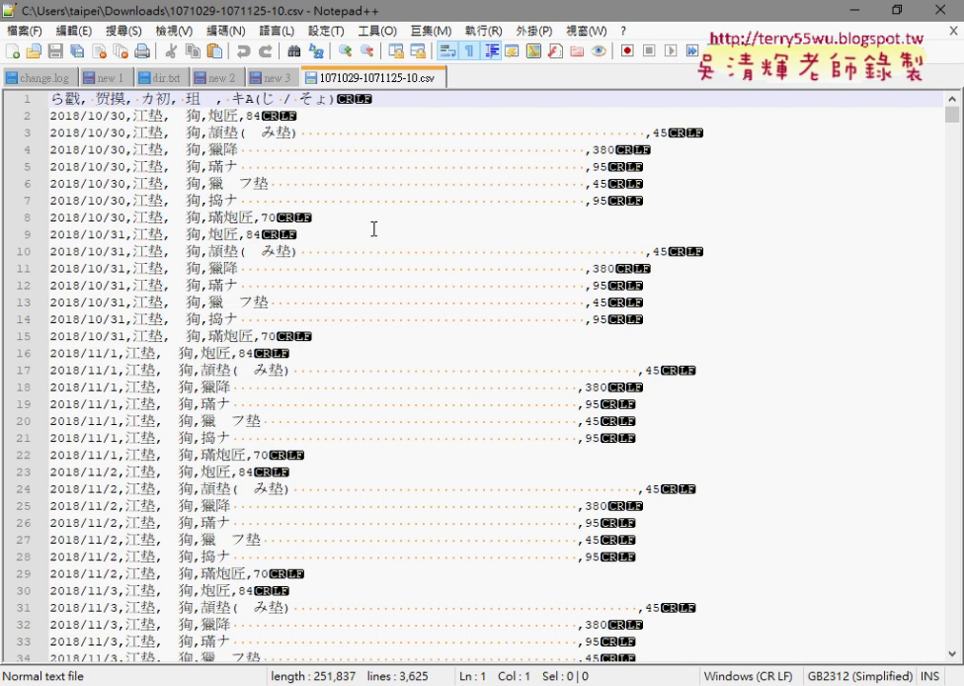
Reload the CSV as 編碼 > 字元集 > 中文 > Big5 (Traditional) and verify the encoding.
click(211, 149)
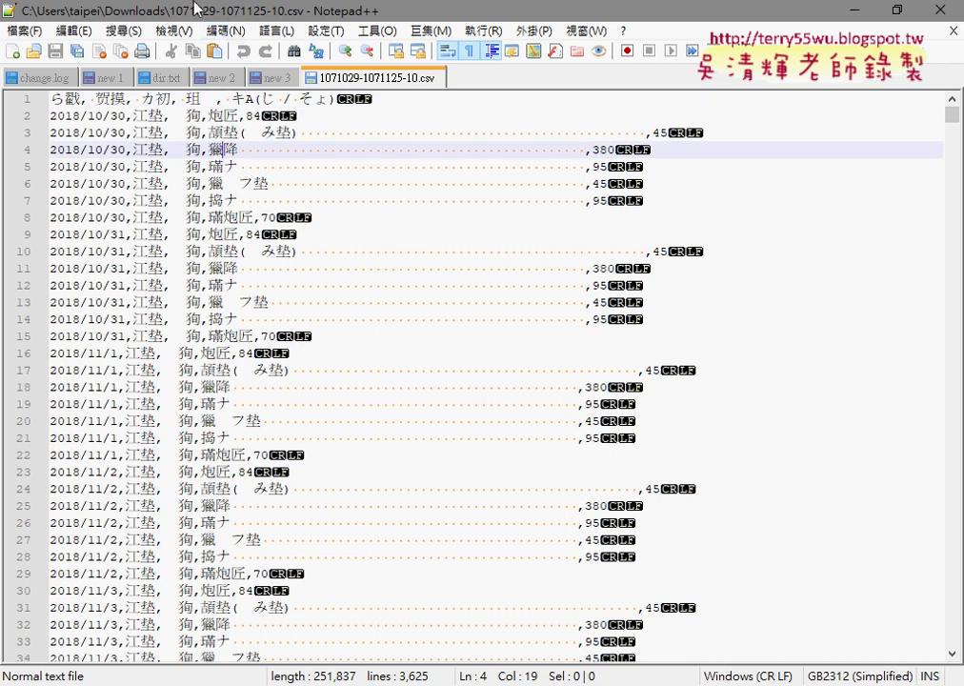
click(220, 35)
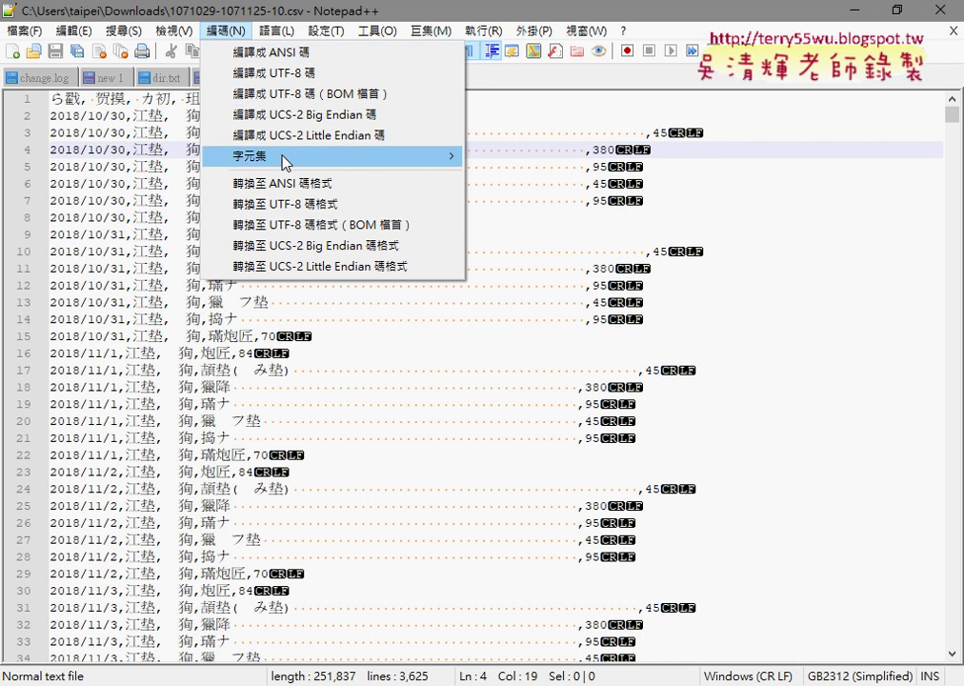
mouse_move(283, 162)
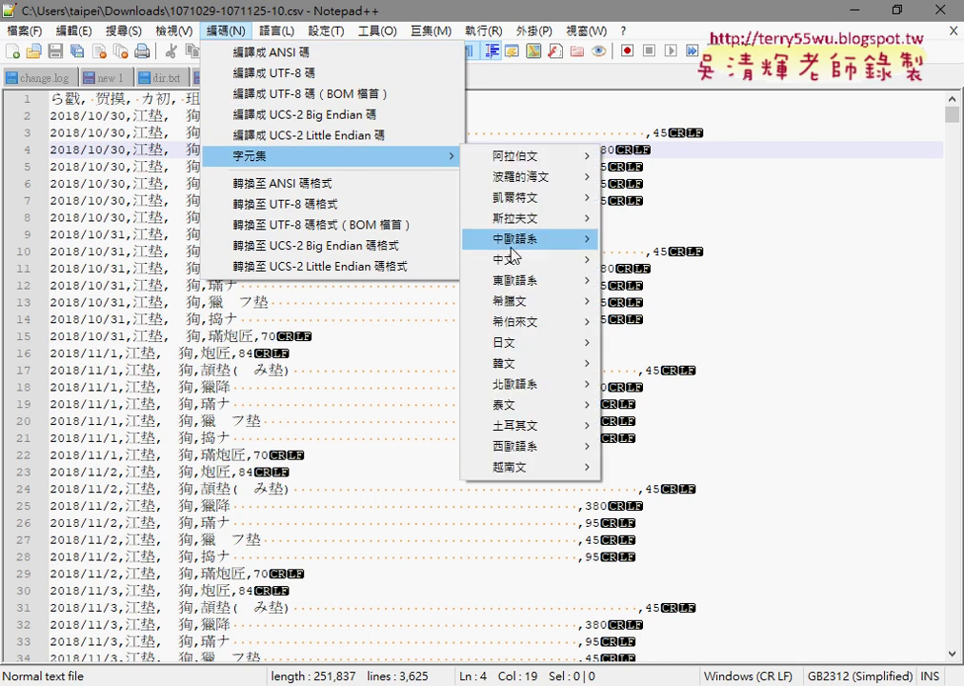
mouse_move(515, 264)
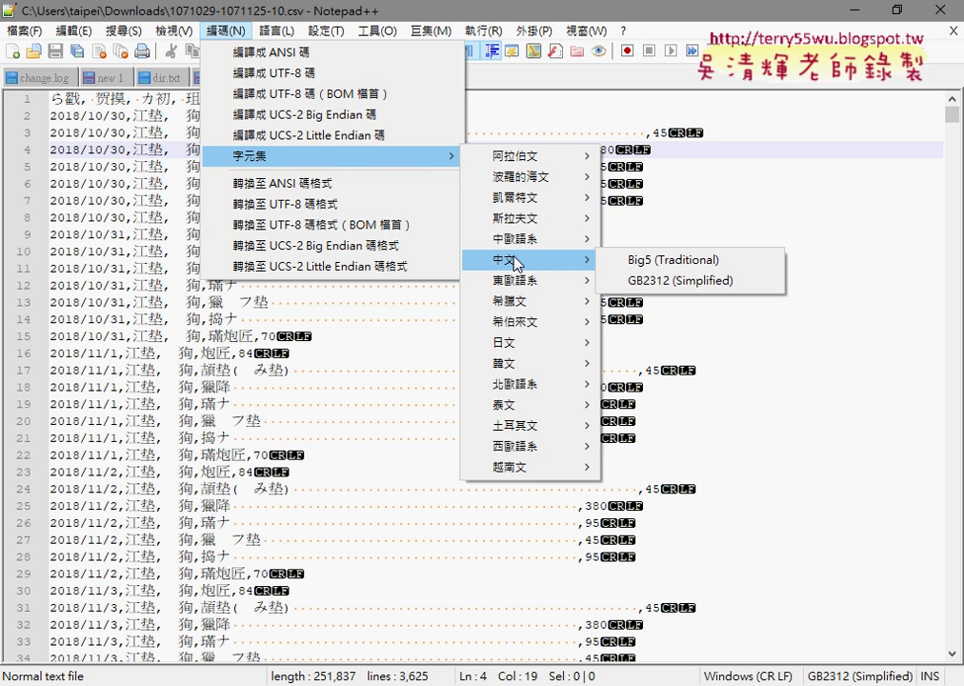
click(643, 270)
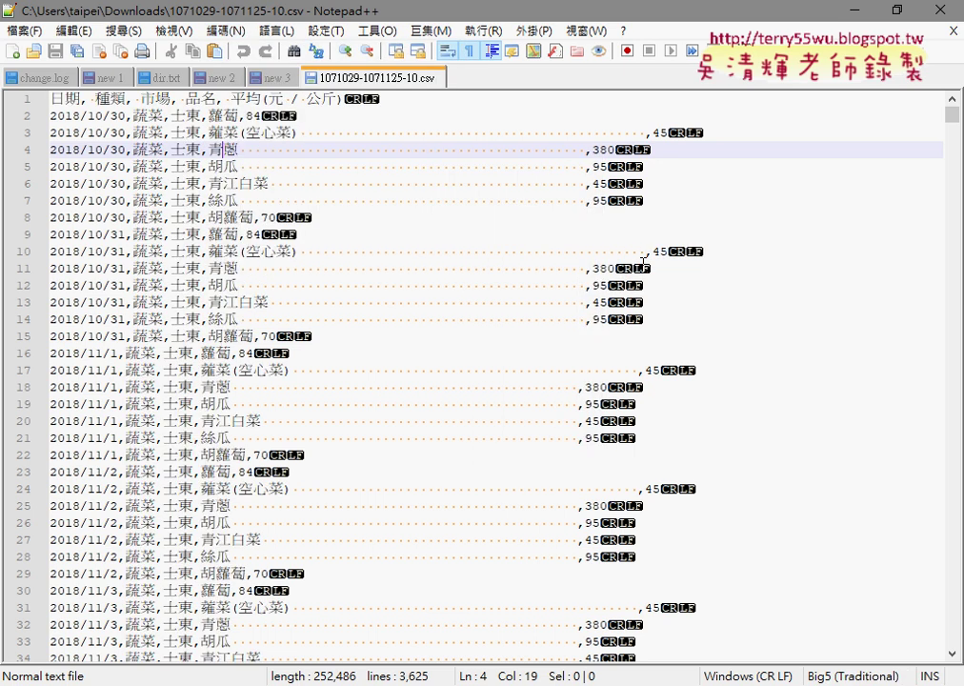
click(226, 31)
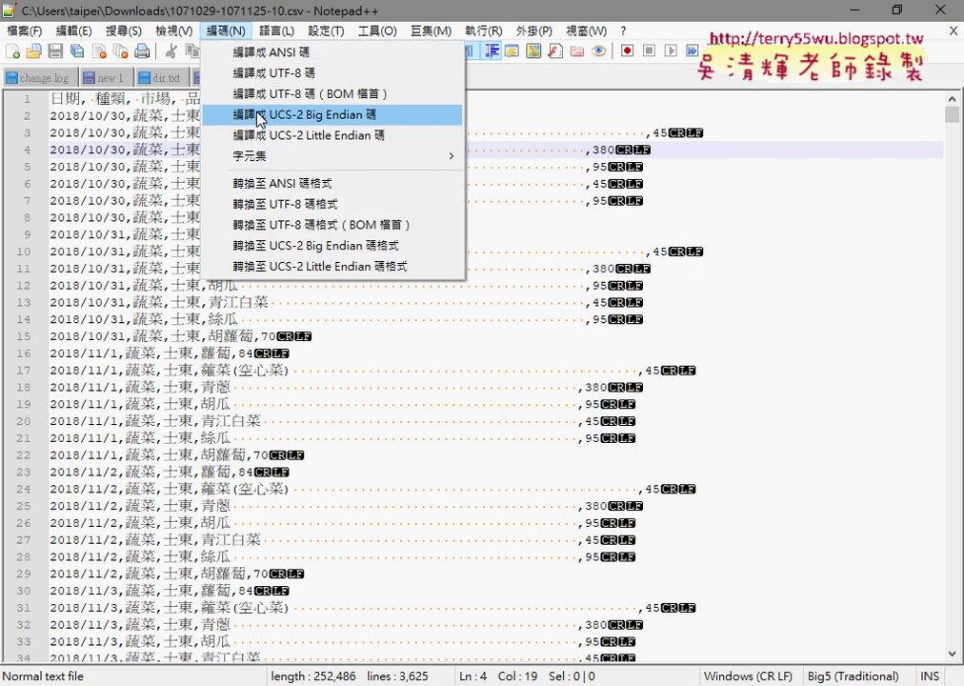
mouse_move(552, 262)
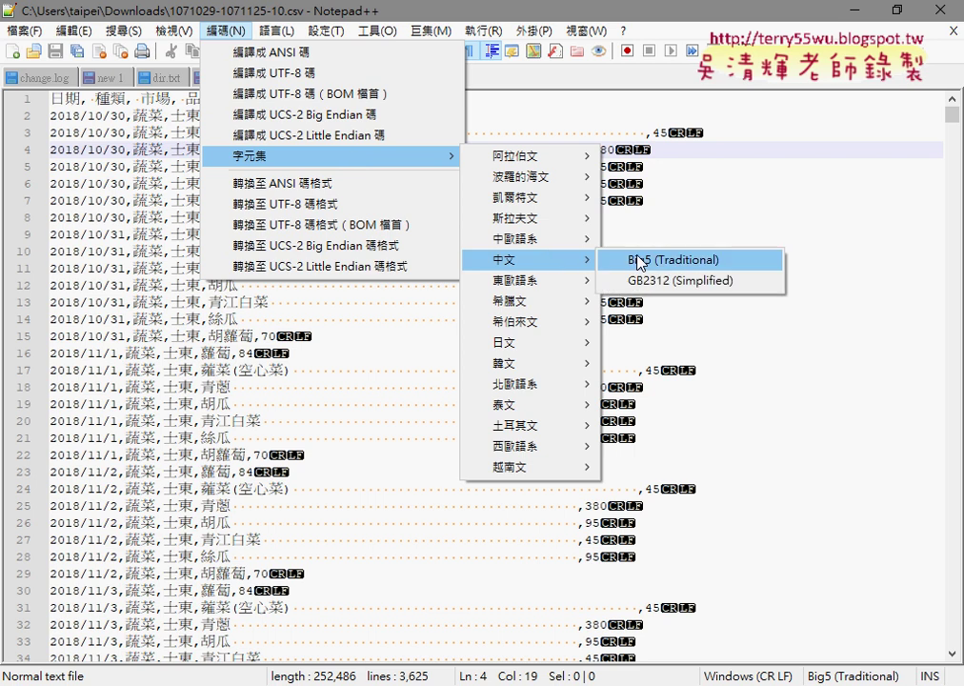
click(779, 467)
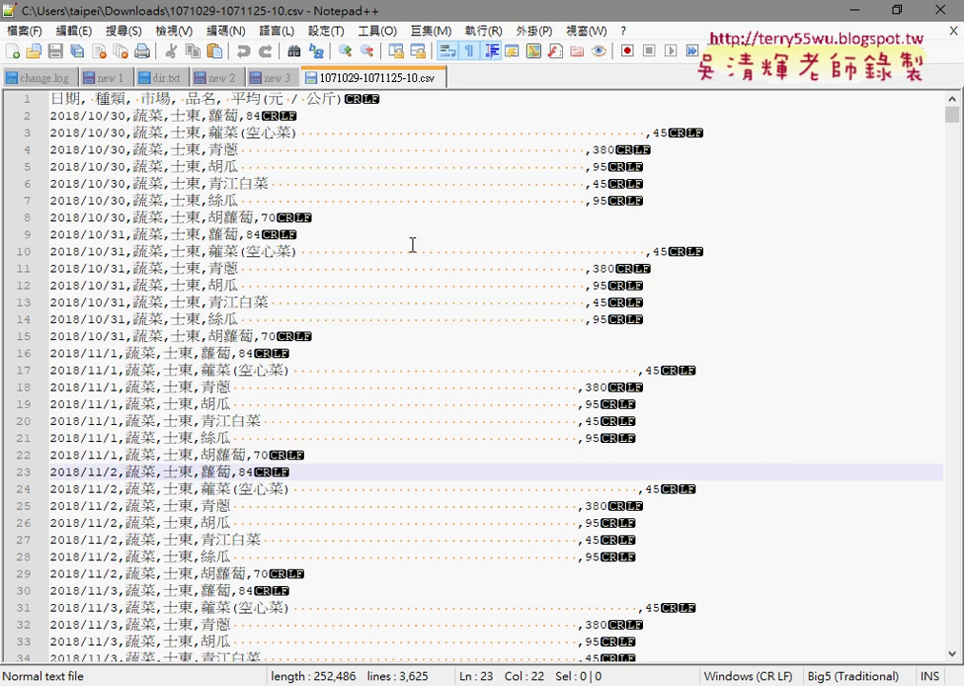
Highlight the header columns, line 2's date, category and market fields, and line 3's padding spaces.
drag(52, 95, 341, 79)
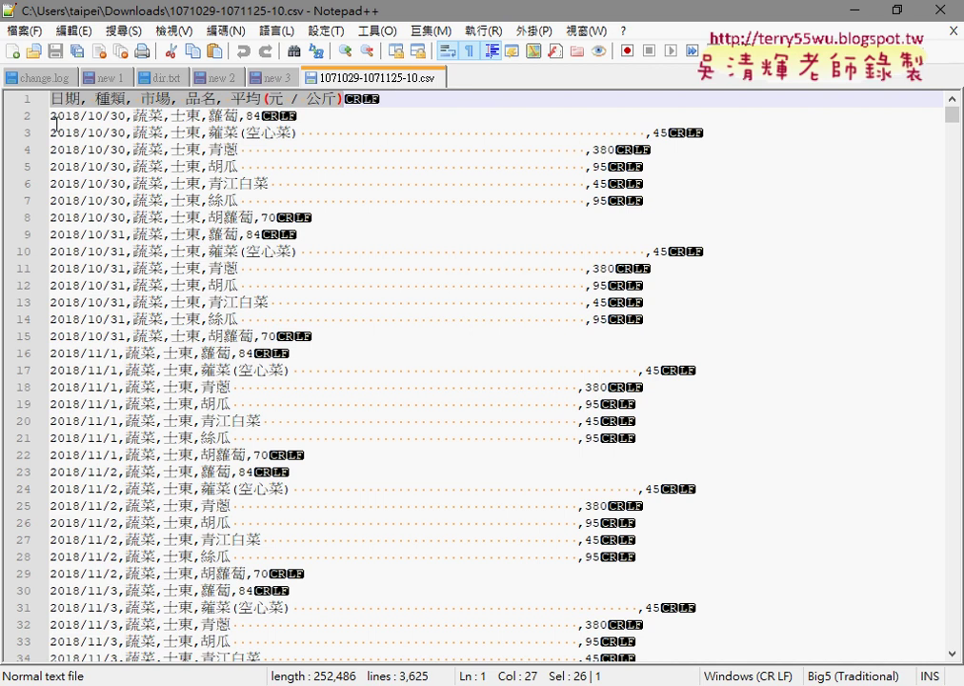
drag(51, 116, 127, 115)
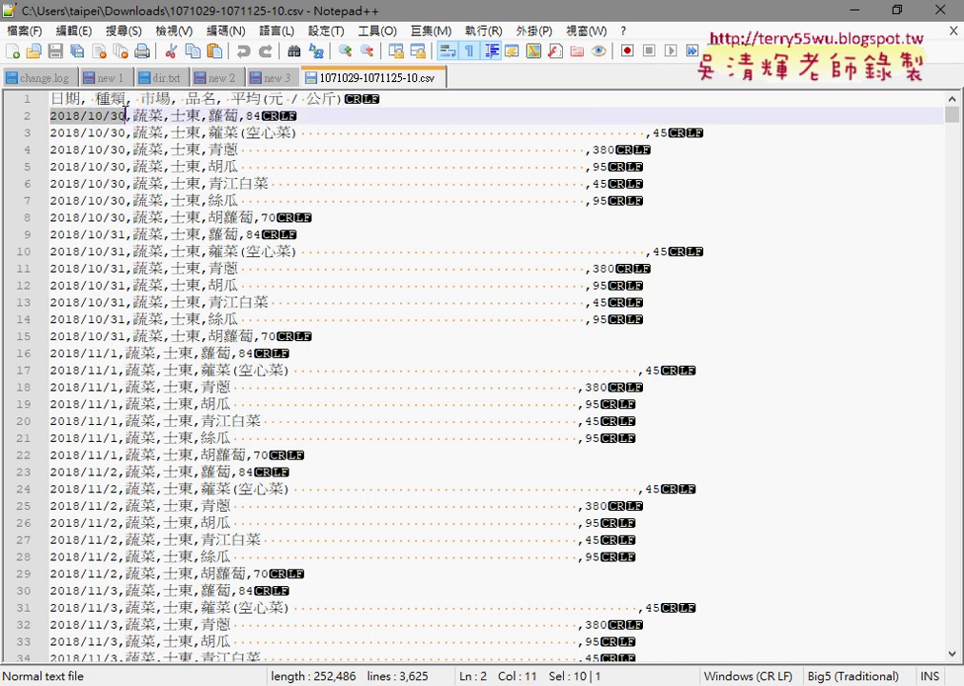
drag(134, 115, 201, 115)
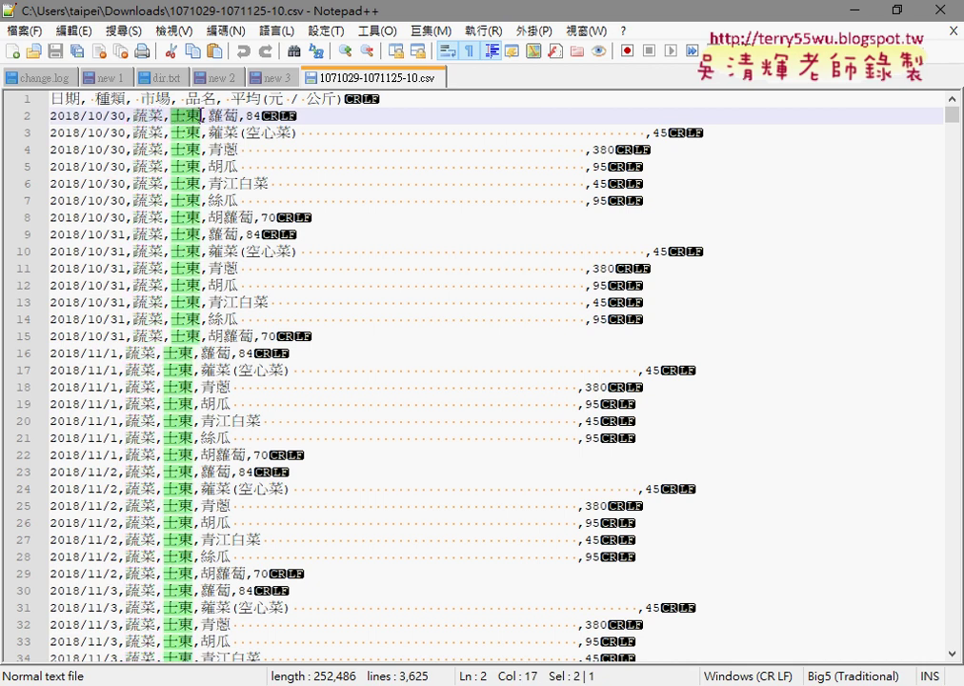
key(Right)
key(shift+Right)
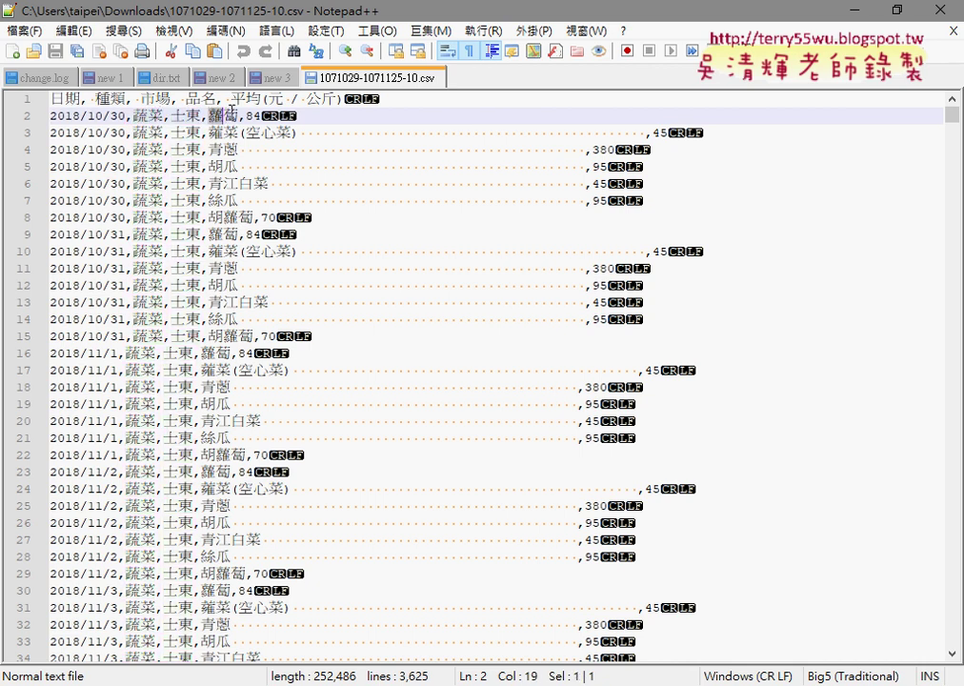
key(End)
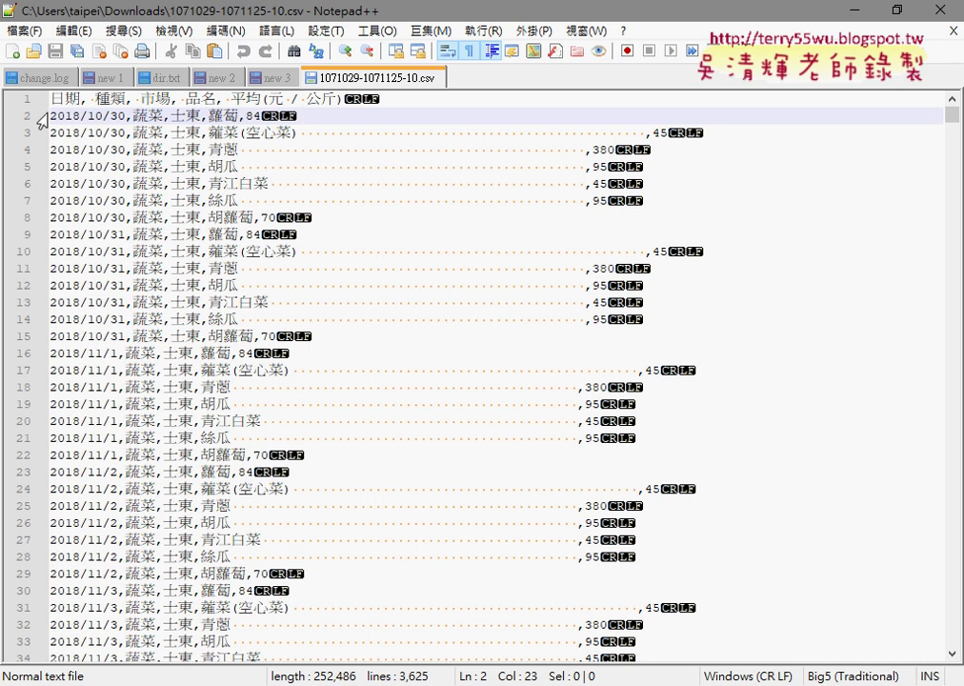
drag(50, 114, 262, 115)
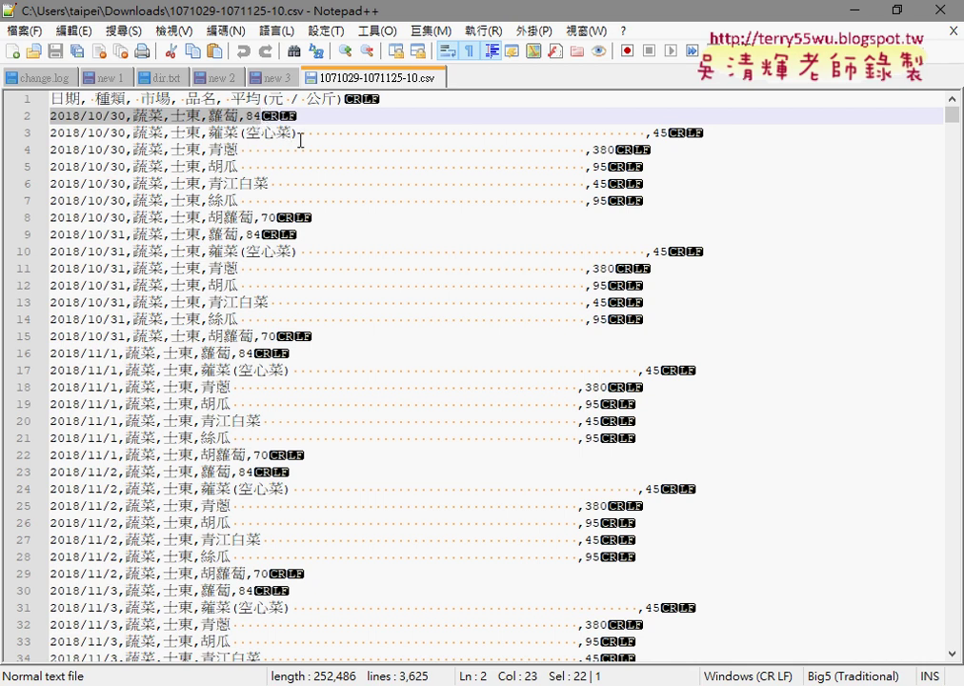
drag(300, 135, 646, 138)
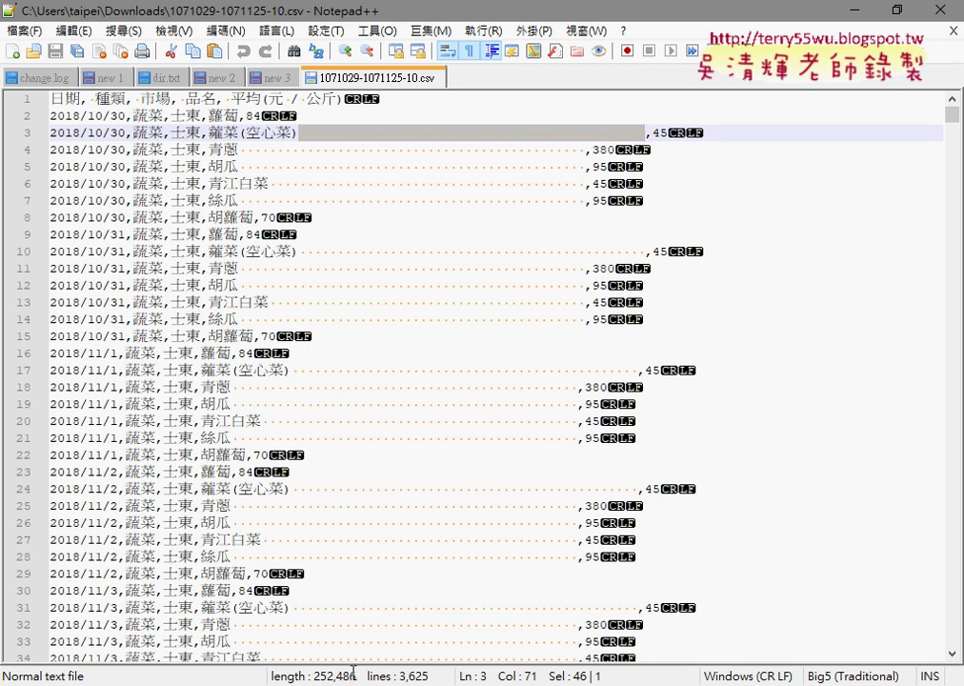
Back in Chrome, reveal the downloaded CSV's folder, then copy the 下載 button's link address.
click(199, 678)
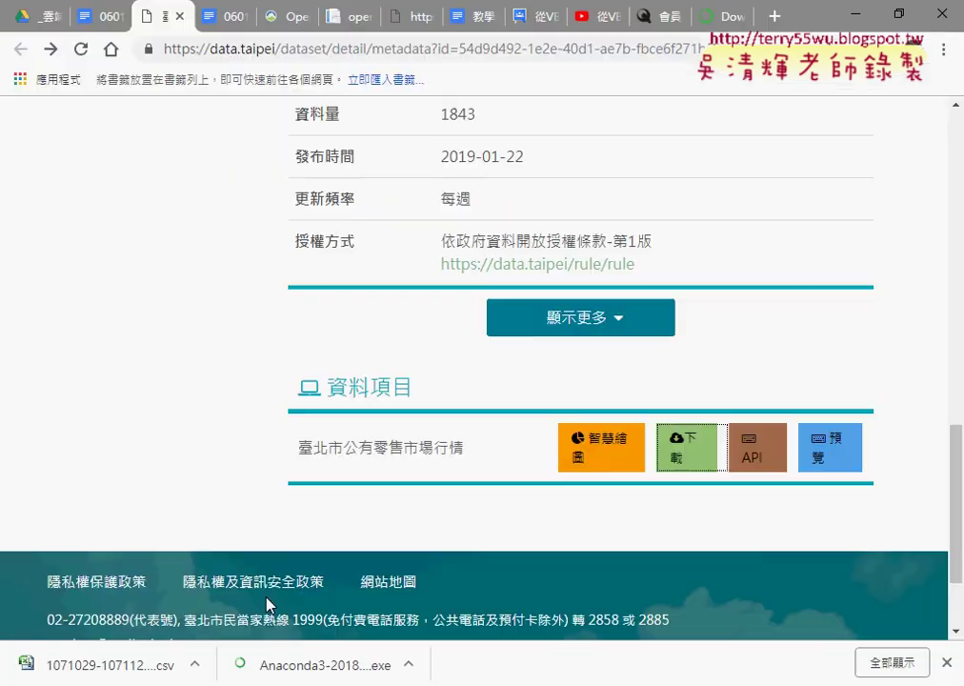
click(196, 667)
click(256, 617)
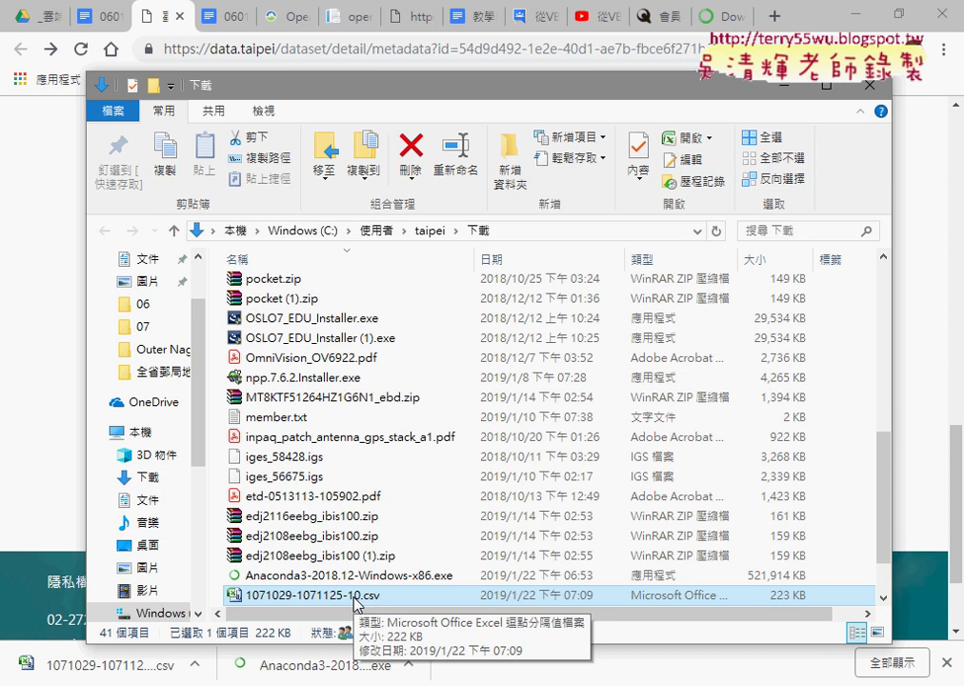
click(22, 414)
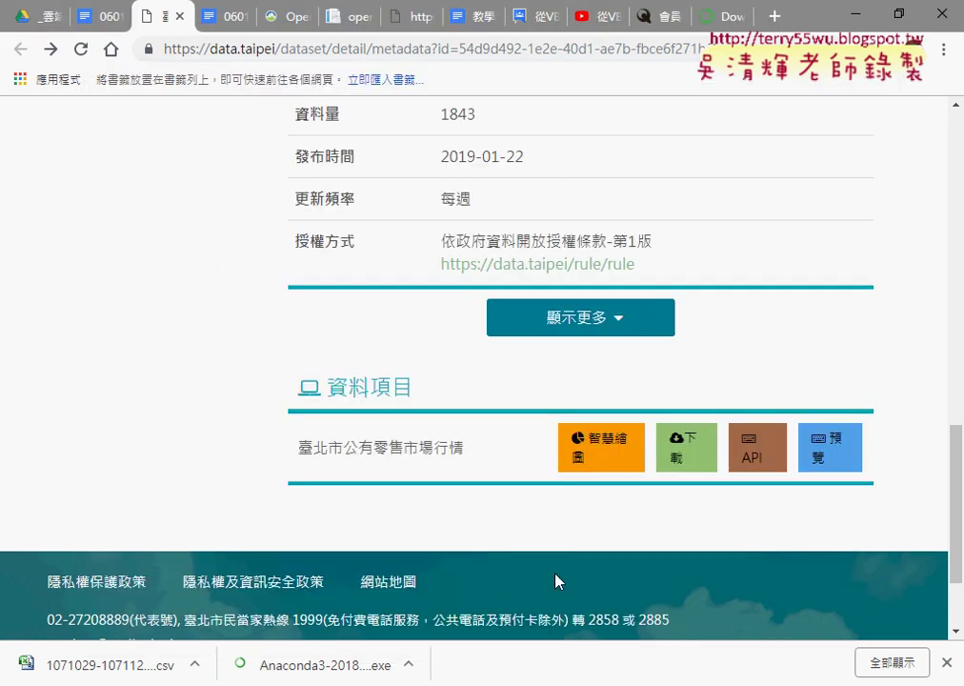
right_click(698, 450)
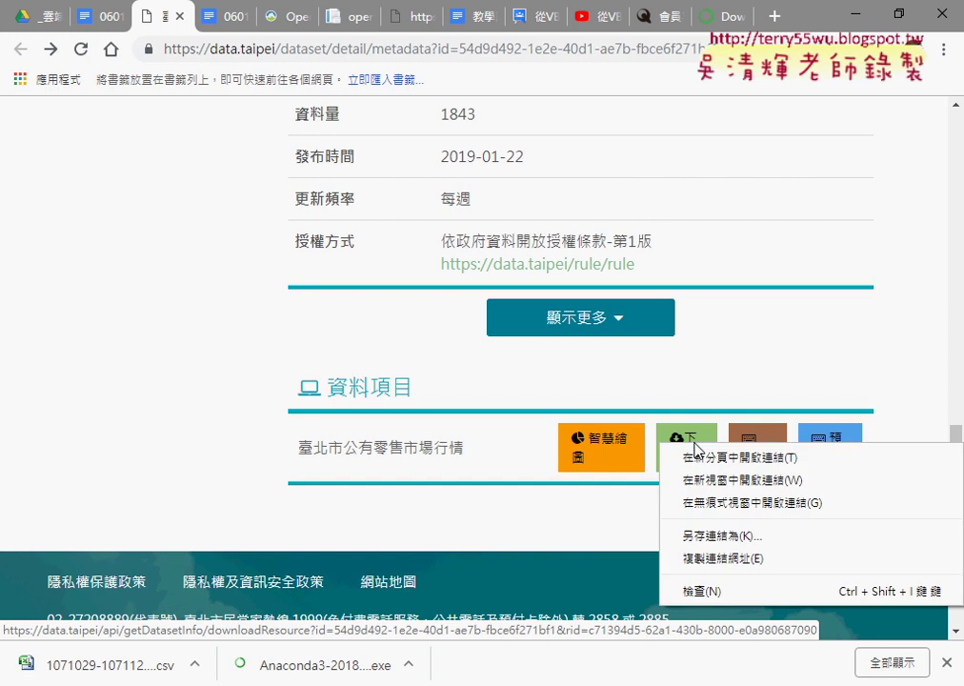
click(712, 560)
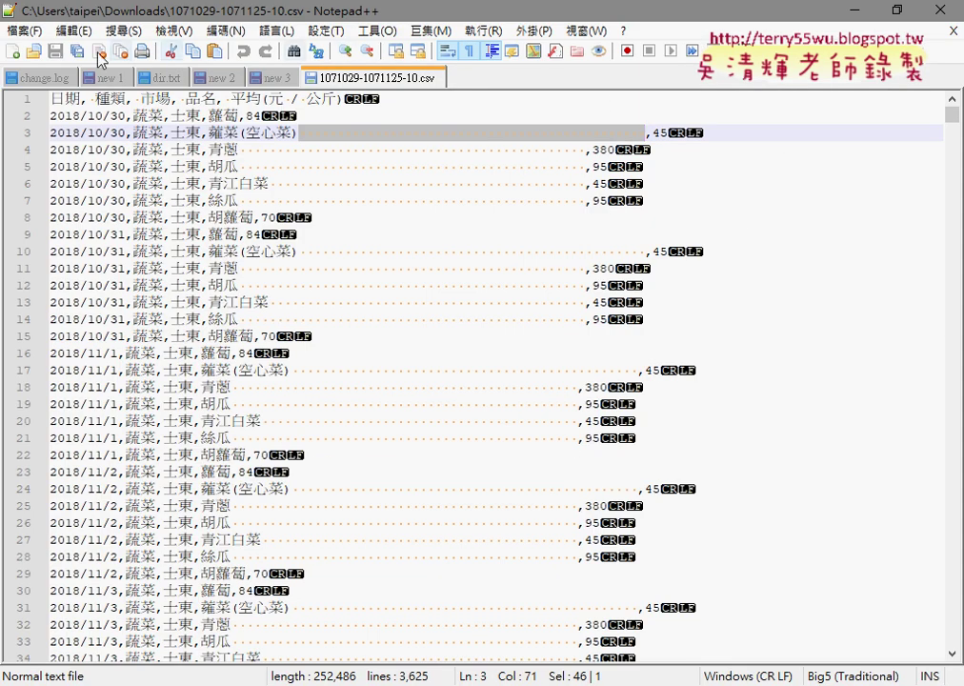
Paste the copied download URL into a new Notepad++ document, new 4, and select it all.
click(14, 52)
right_click(152, 187)
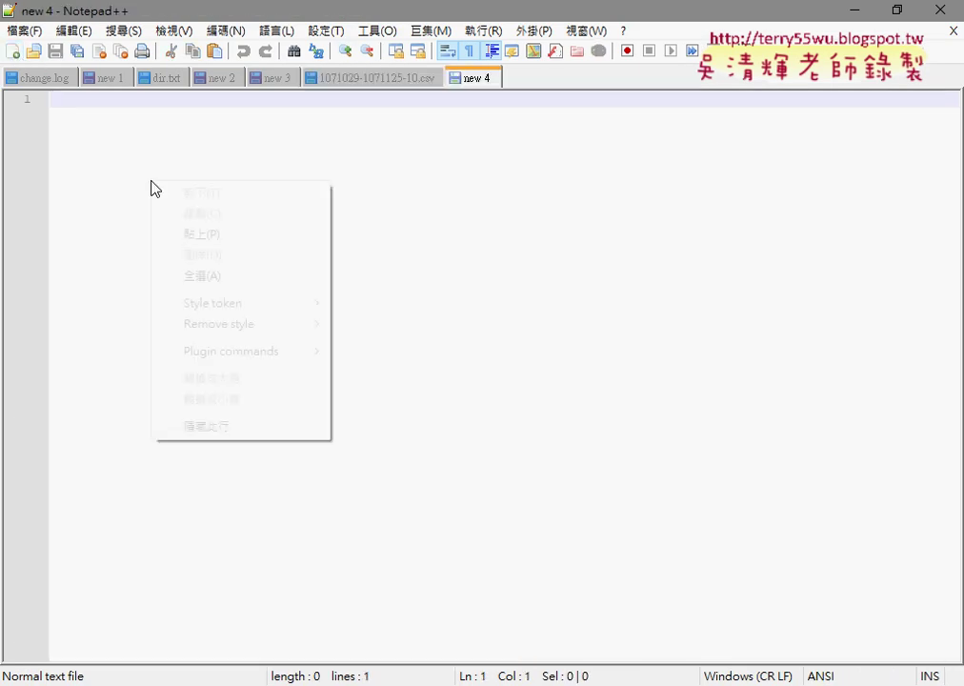
click(181, 232)
key(ctrl+a)
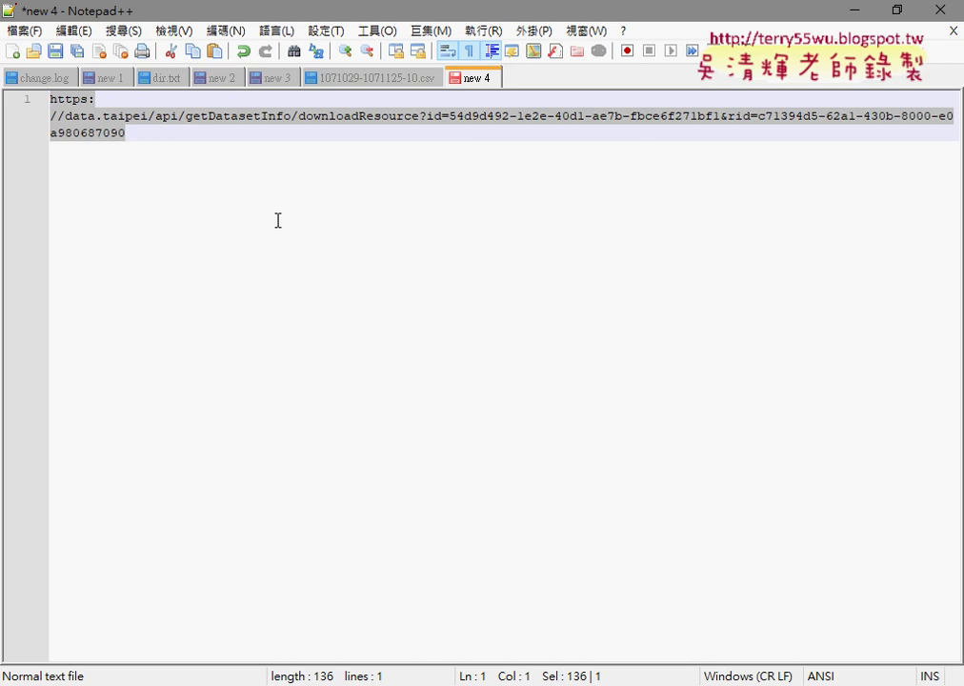
Switch to the Google Docs lesson notes and select the 臺北市公有零售市場行情 heading.
key(alt+Tab)
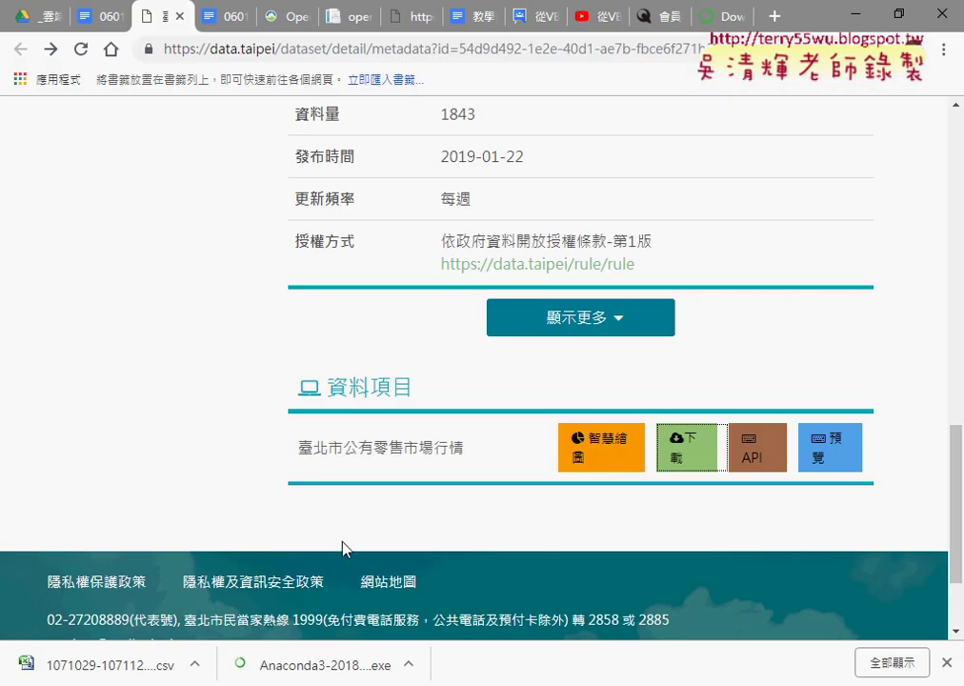
click(95, 16)
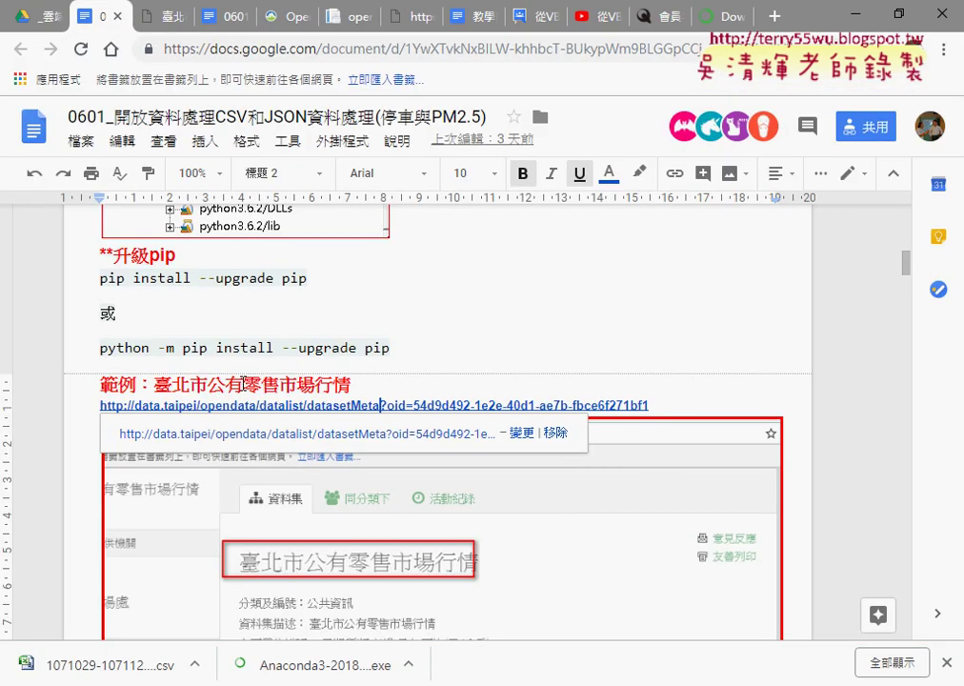
drag(351, 385, 156, 385)
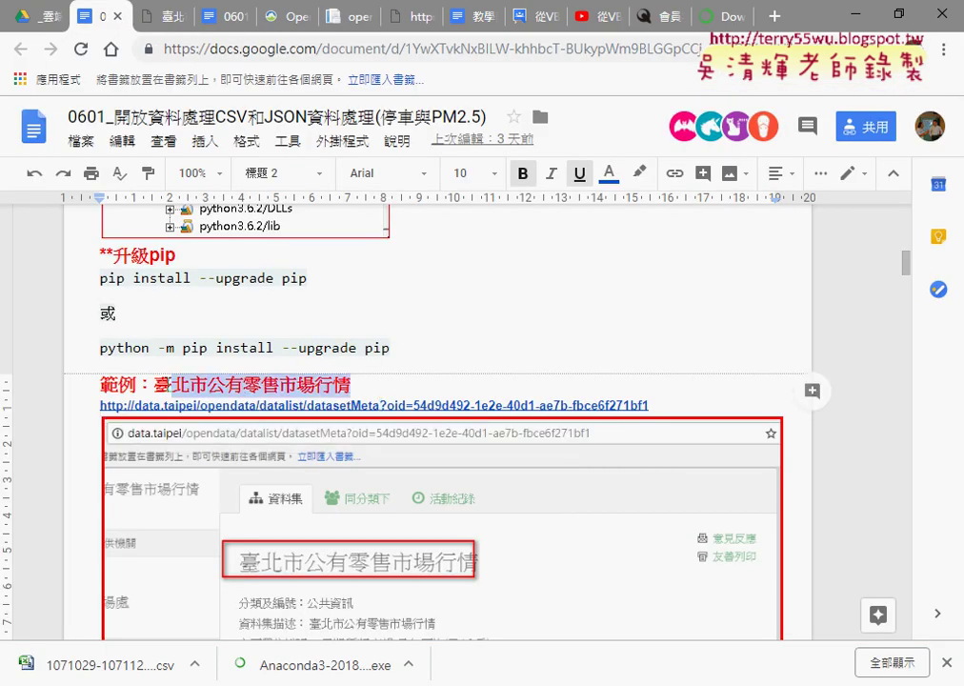